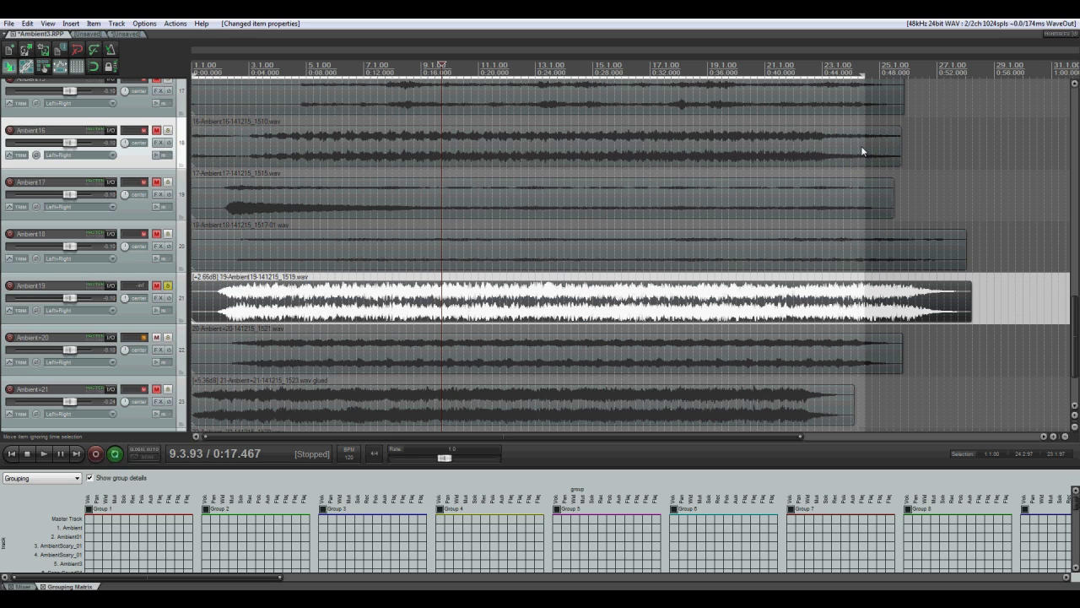
- Copy the Ambient19 recording into a new project tab and paste it onto a track
left_click(324, 299)
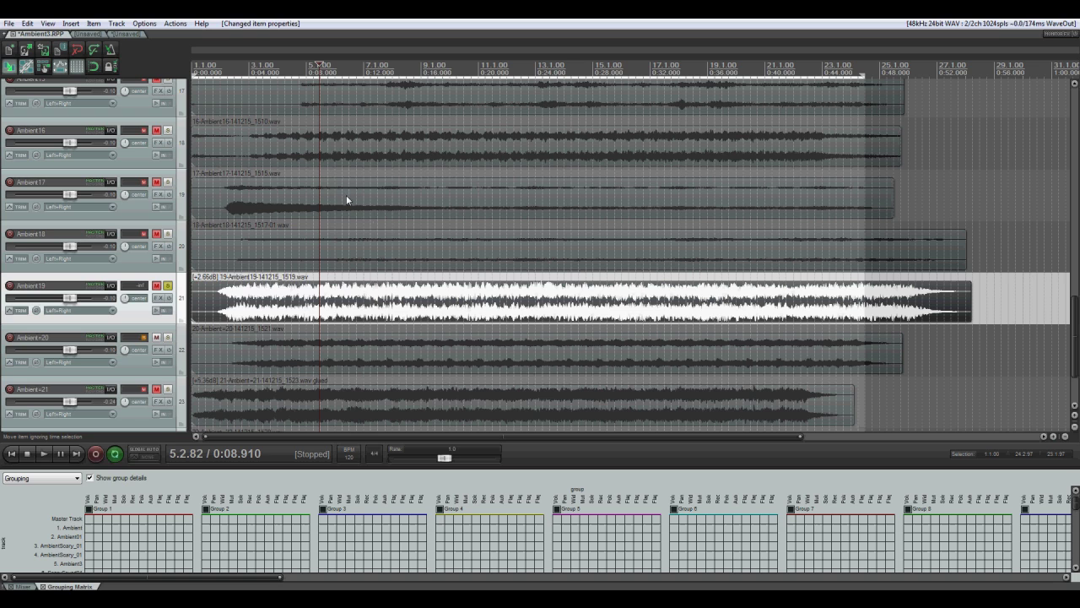
left_click(7, 23)
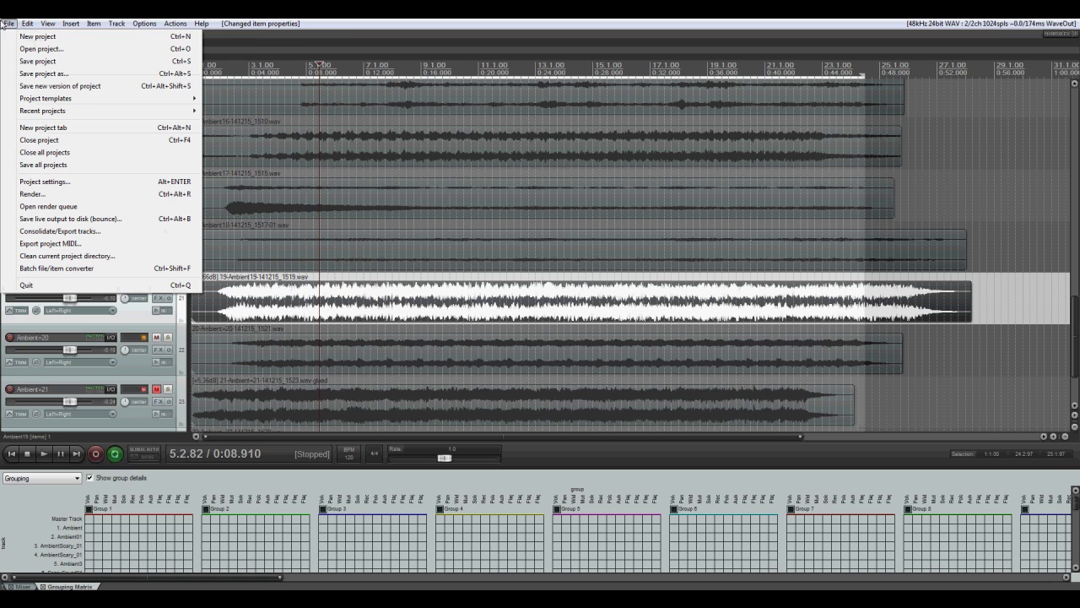
left_click(43, 128)
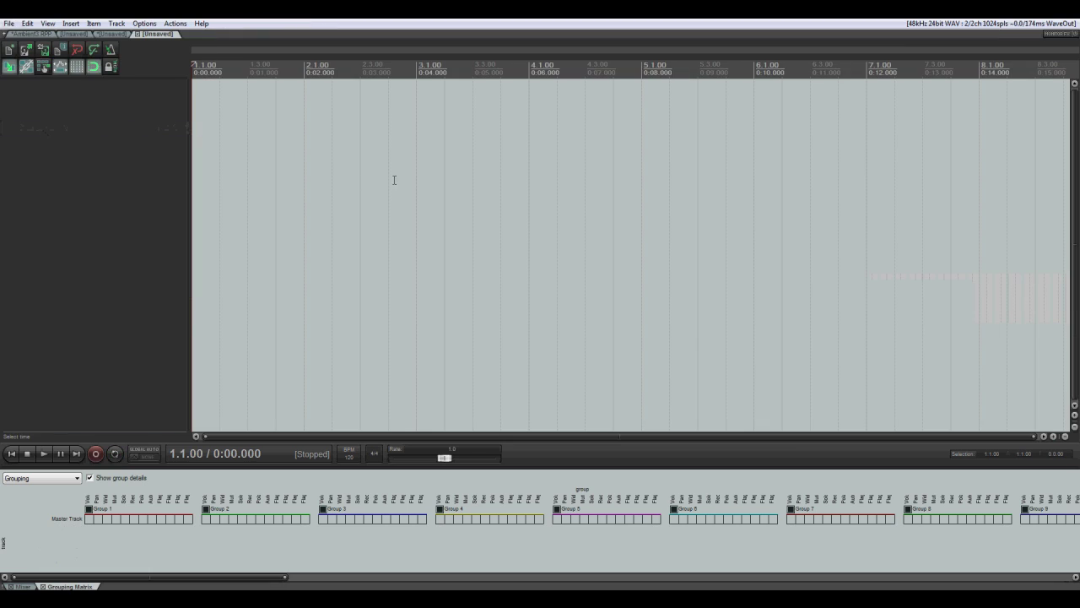
key("ctrl+v")
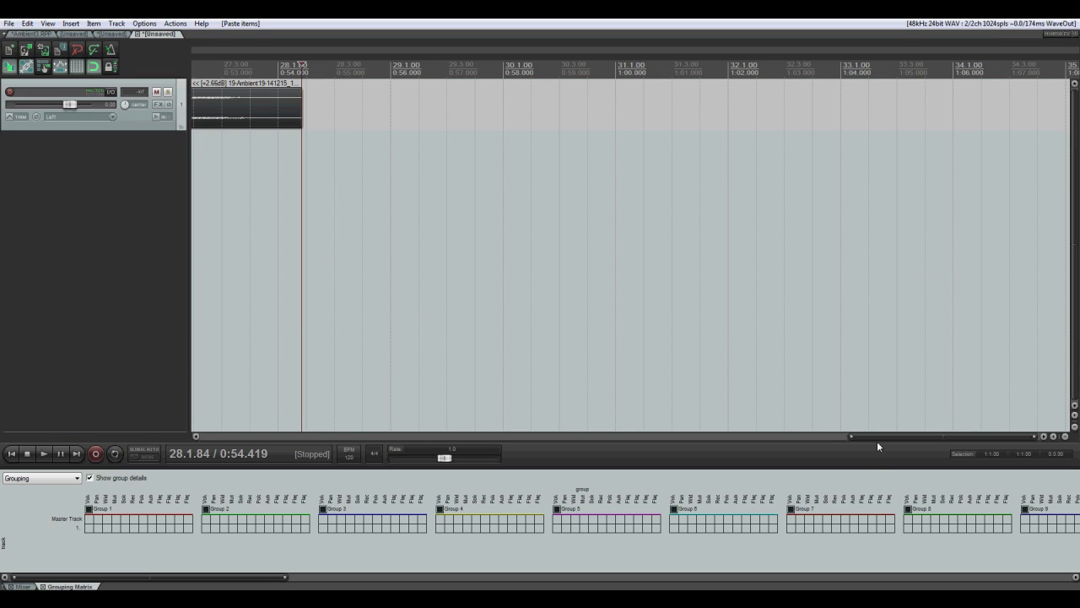
- Trim the Ambient19 clip's fading tail and quiet fade-in, then move it back to the project start
left_click_drag(880, 438, 802, 436)
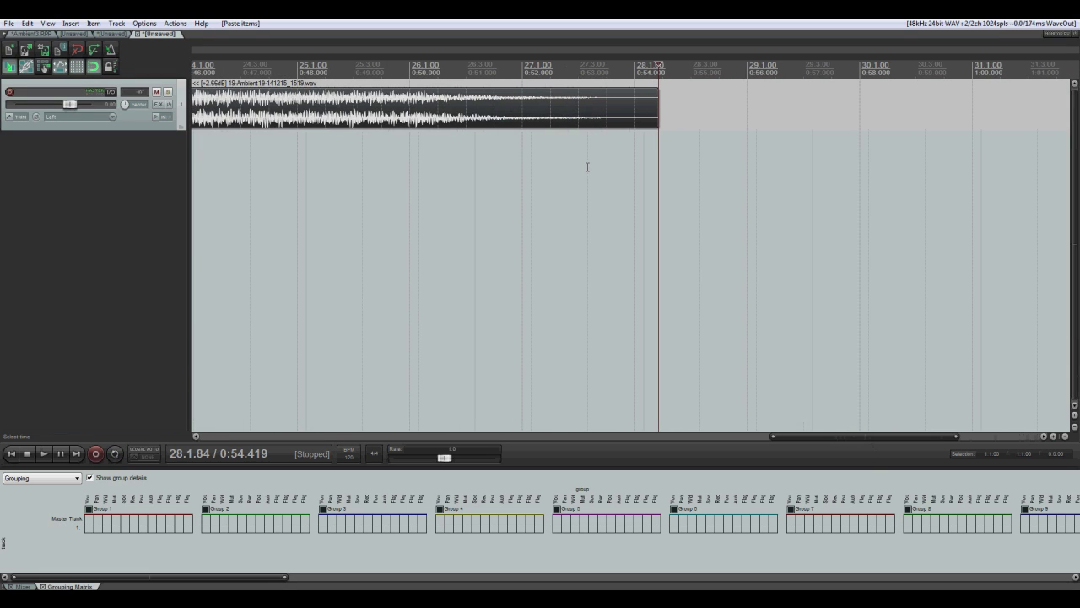
scroll(588, 168, "down", 2)
left_click_drag(630, 110, 439, 98)
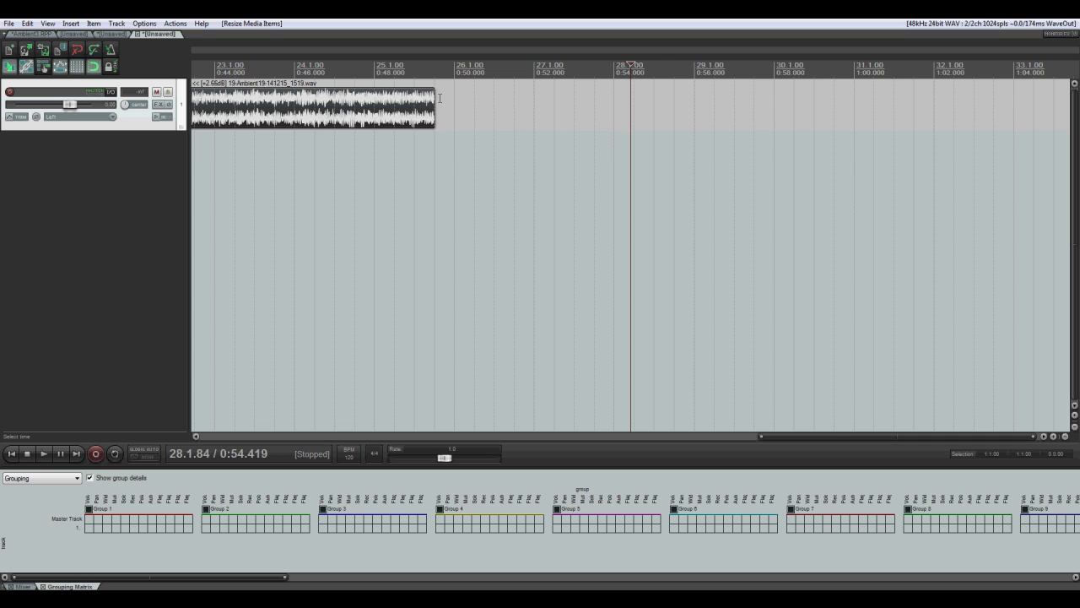
left_click_drag(806, 436, 217, 420)
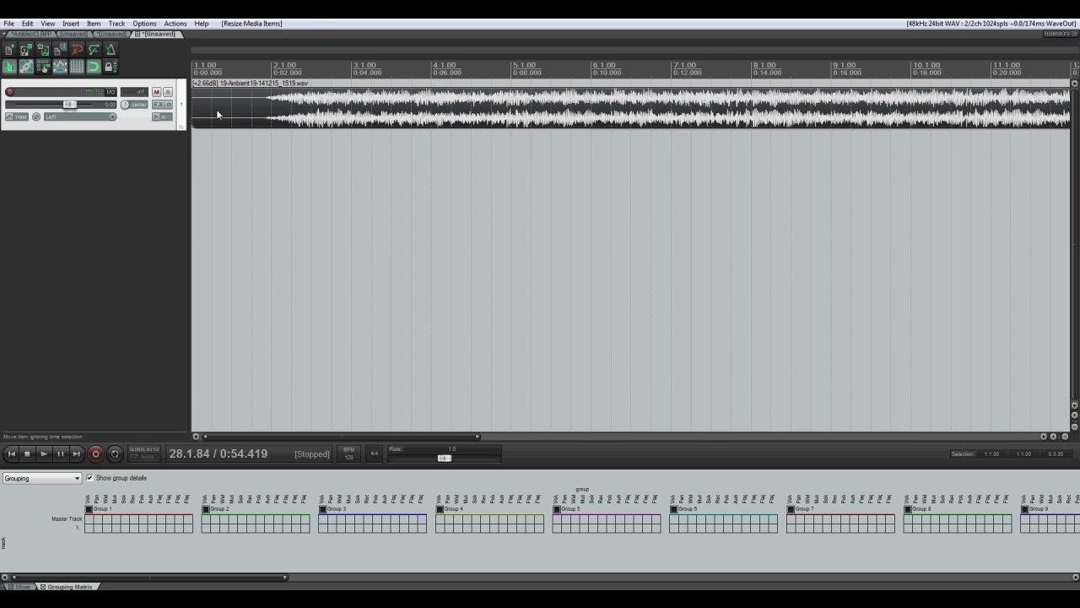
left_click_drag(192, 110, 332, 104)
left_click_drag(674, 123, 533, 123)
scroll(584, 200, "down", 2)
- Select bars 1.1.00 to 24.1.00 over the clip as a time range and enable Repeat
scroll(377, 139, "down", 3)
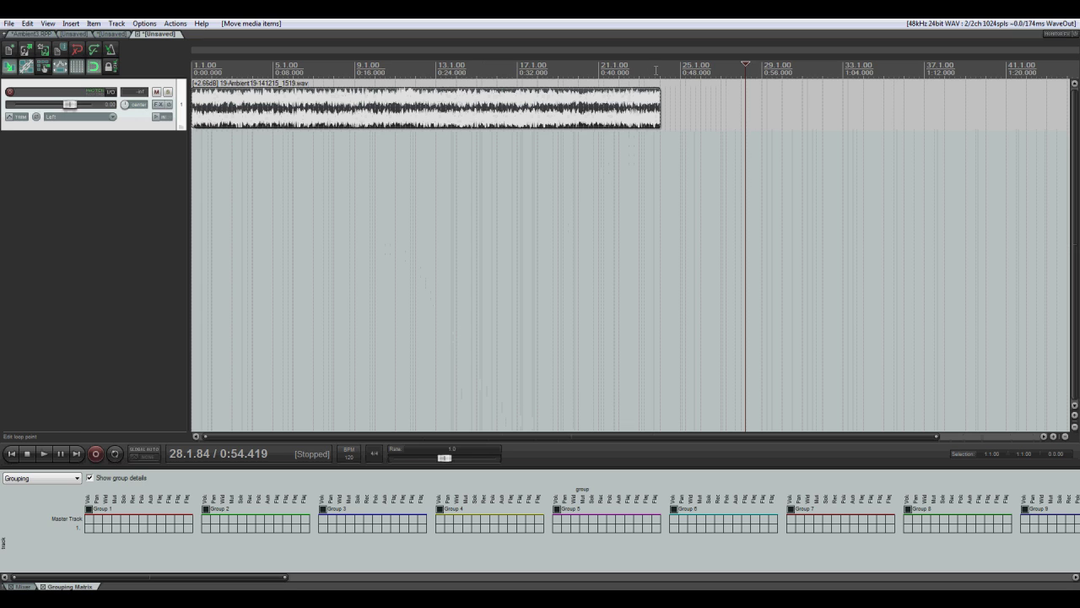
left_click_drag(658, 69, 175, 64)
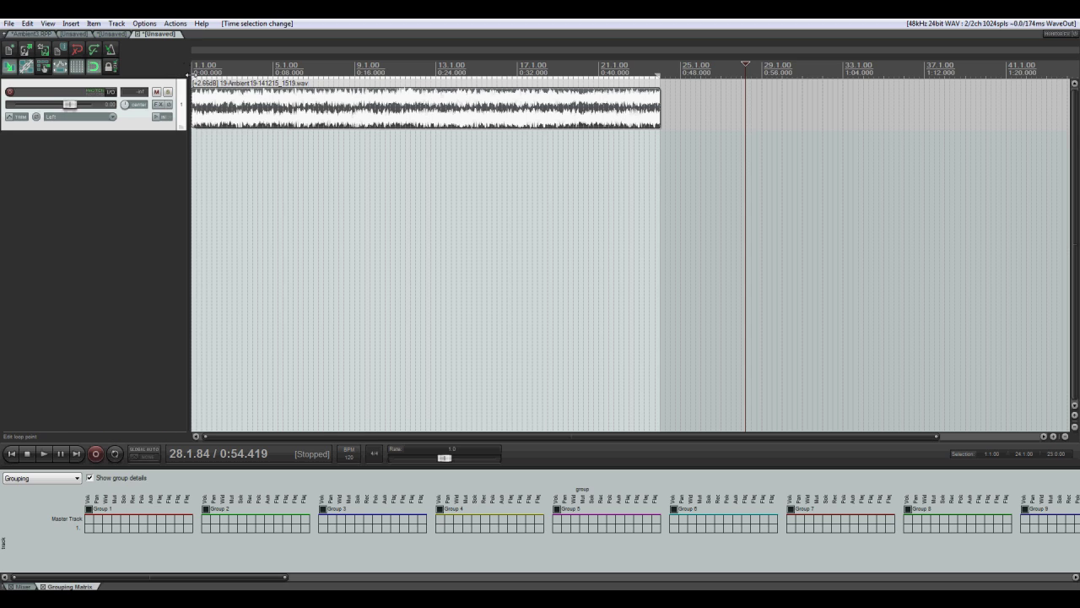
left_click(644, 69)
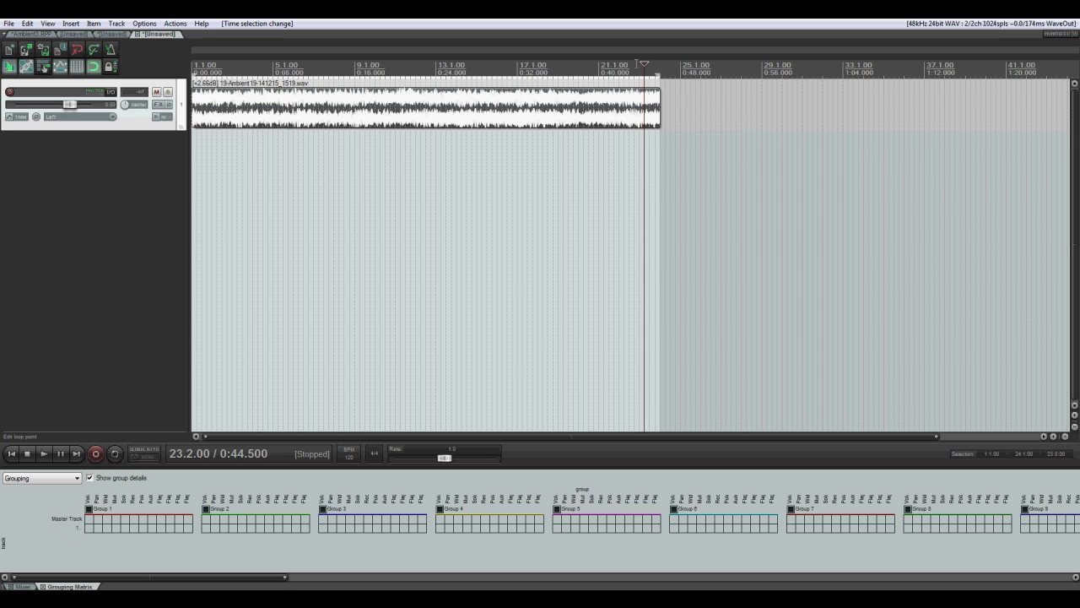
left_click(115, 454)
- Play the loop from near its end at 0:44.500 to hear it repeat seamlessly
left_click(44, 455)
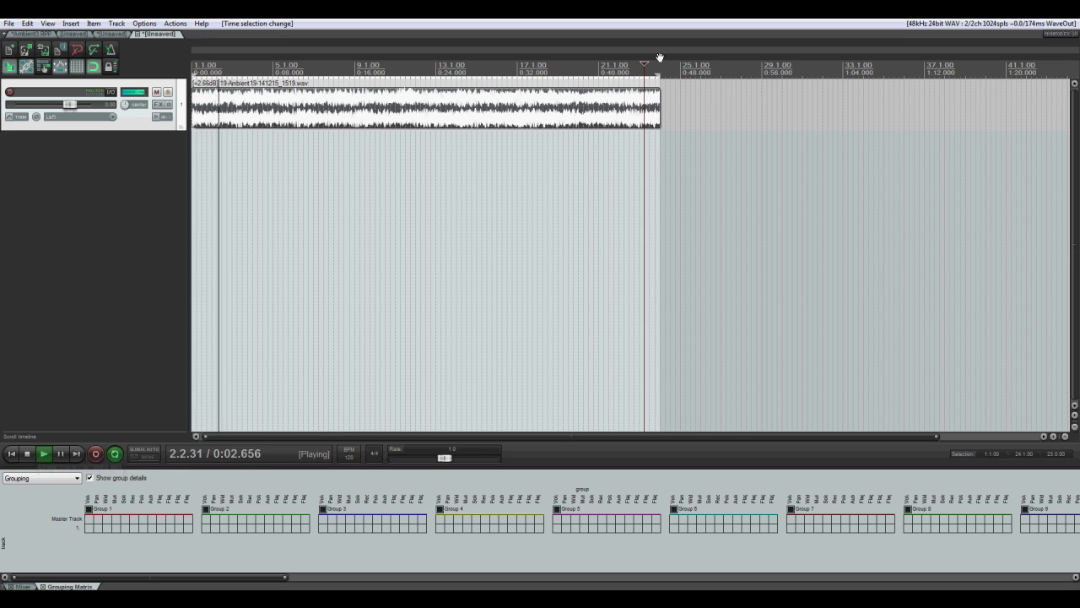
left_click(624, 68)
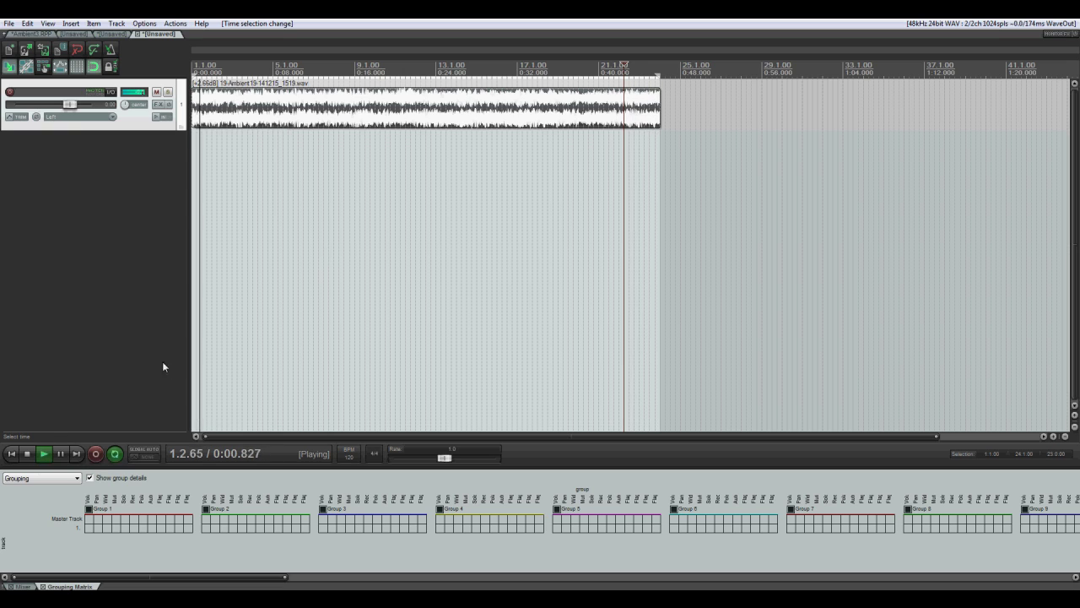
left_click(27, 454)
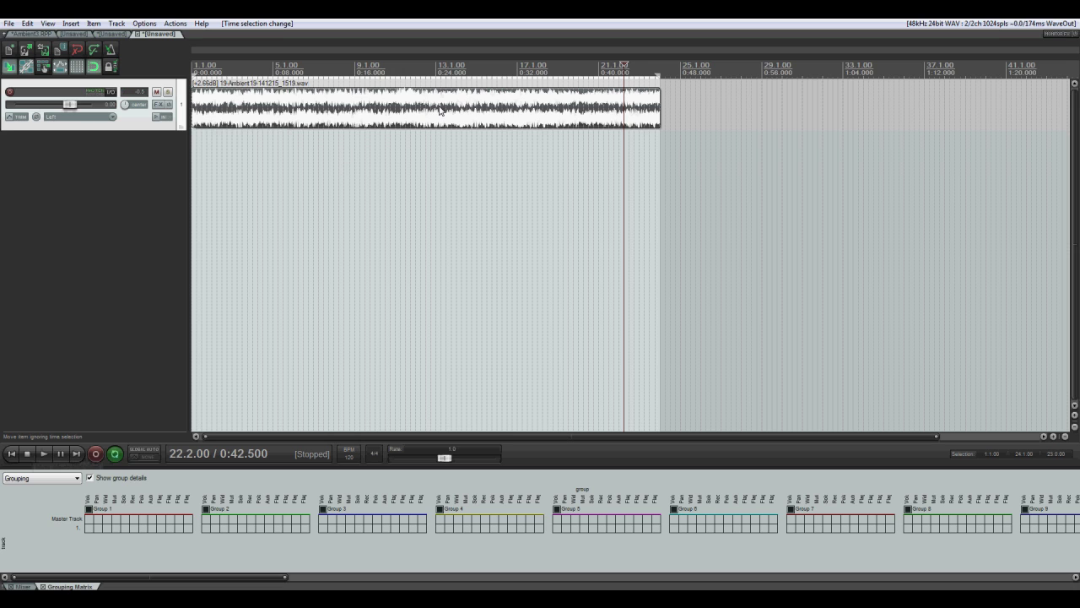
- Zoom in around 0:21 mid-clip and place the edit cursor precisely at 0:21.017
scroll(641, 97, "up", 1)
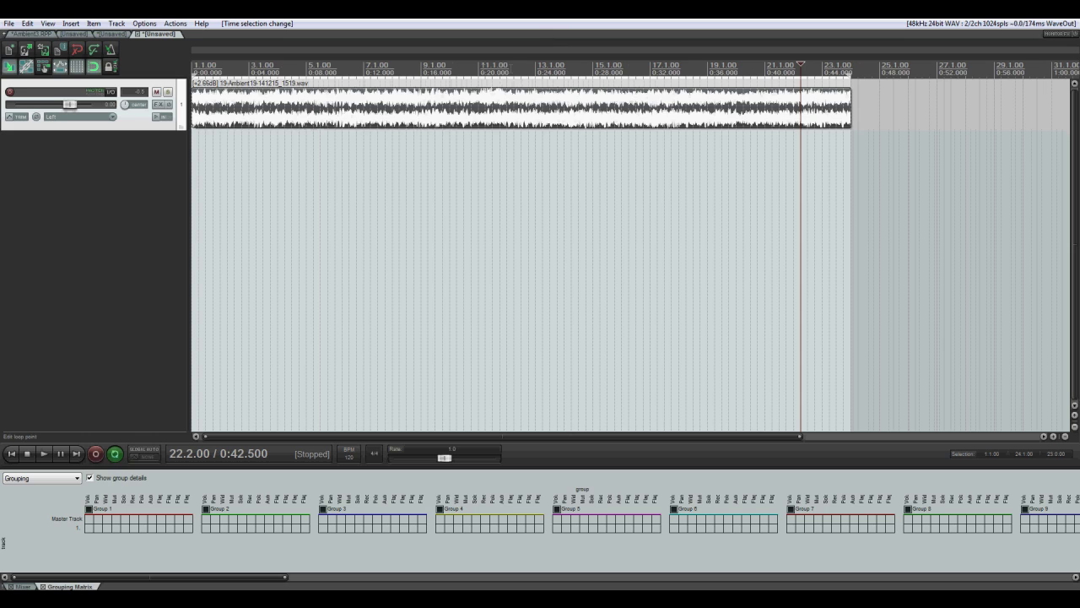
left_click(492, 65)
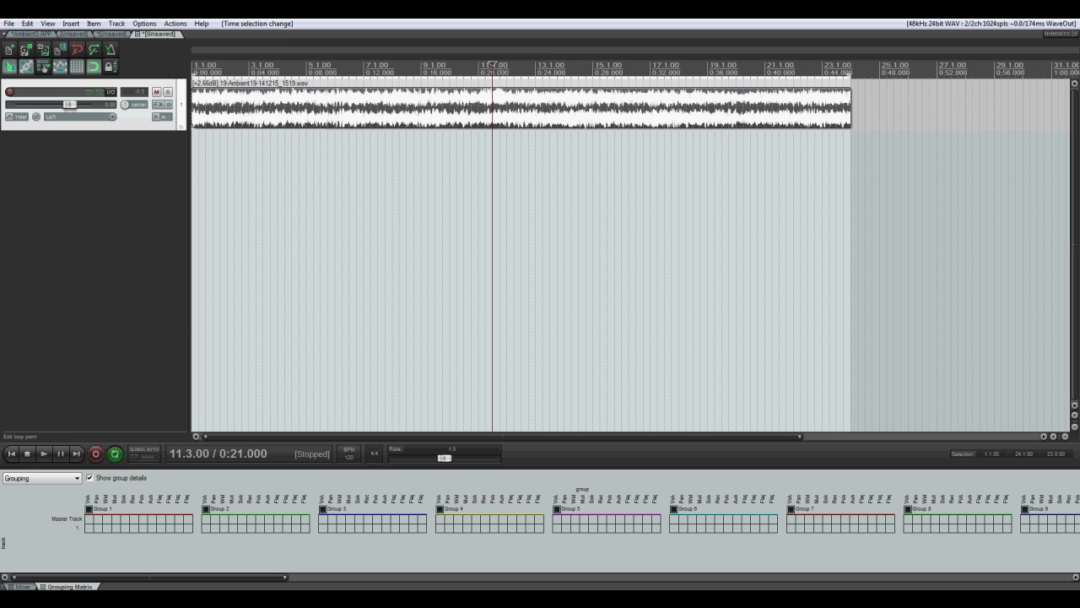
scroll(508, 103, "up", 10)
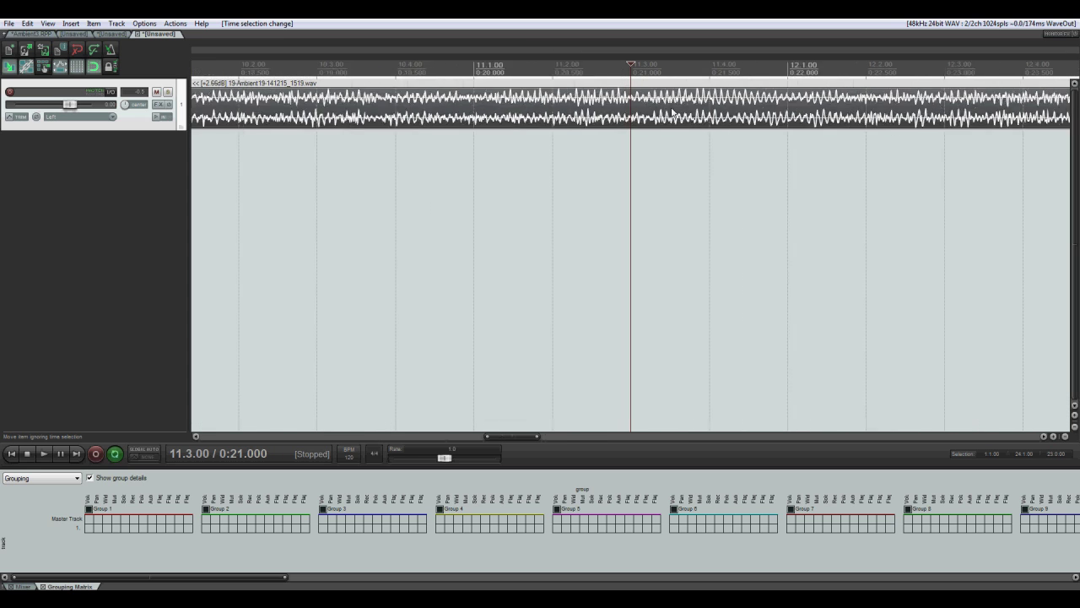
scroll(677, 116, "up", 8)
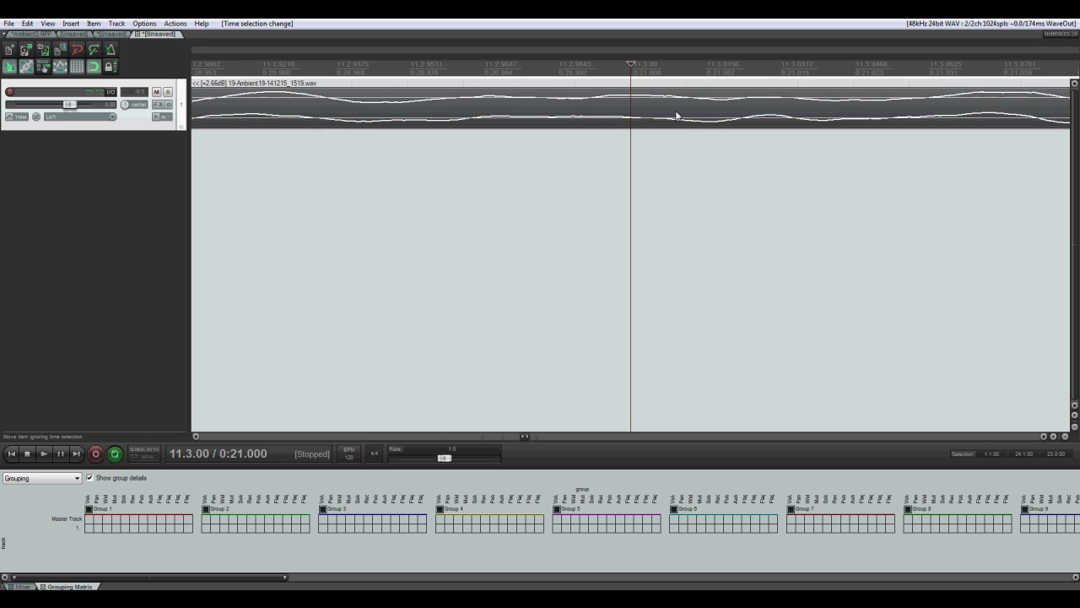
scroll(681, 114, "up", 4)
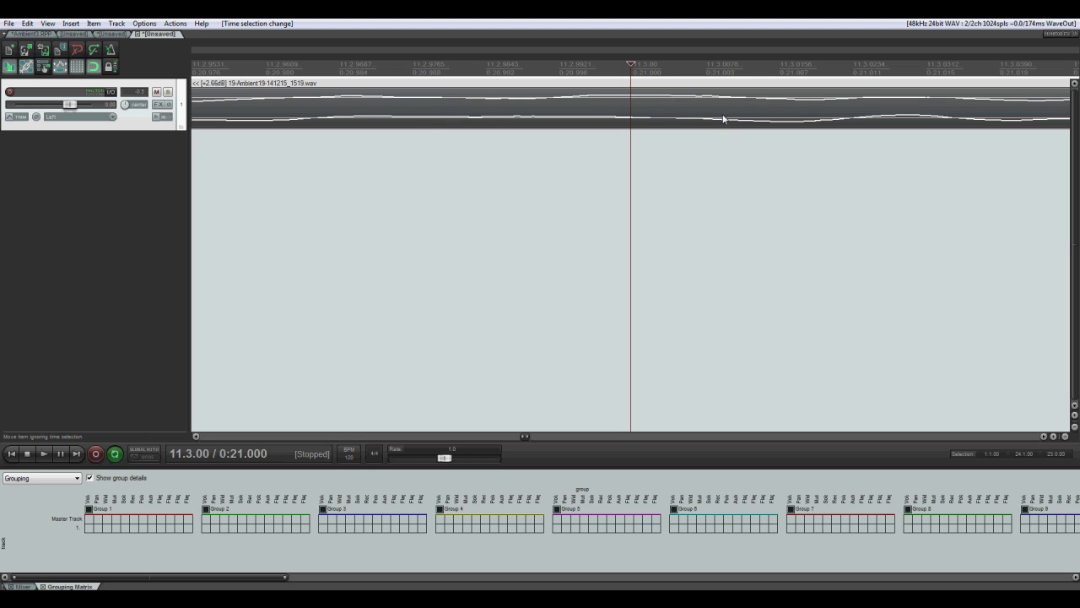
scroll(709, 111, "up", 3)
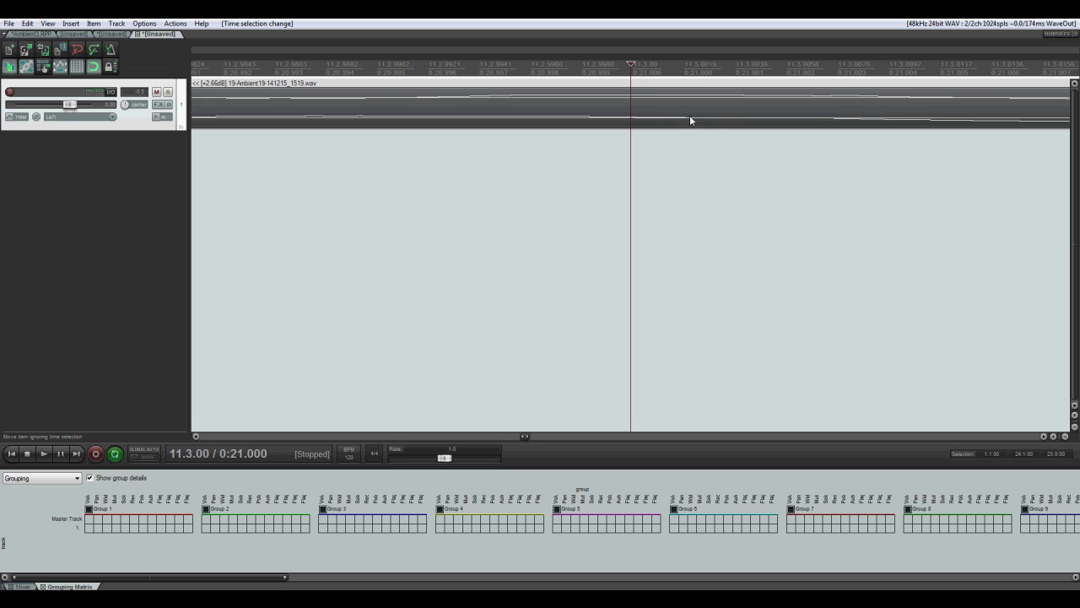
left_click(1044, 436)
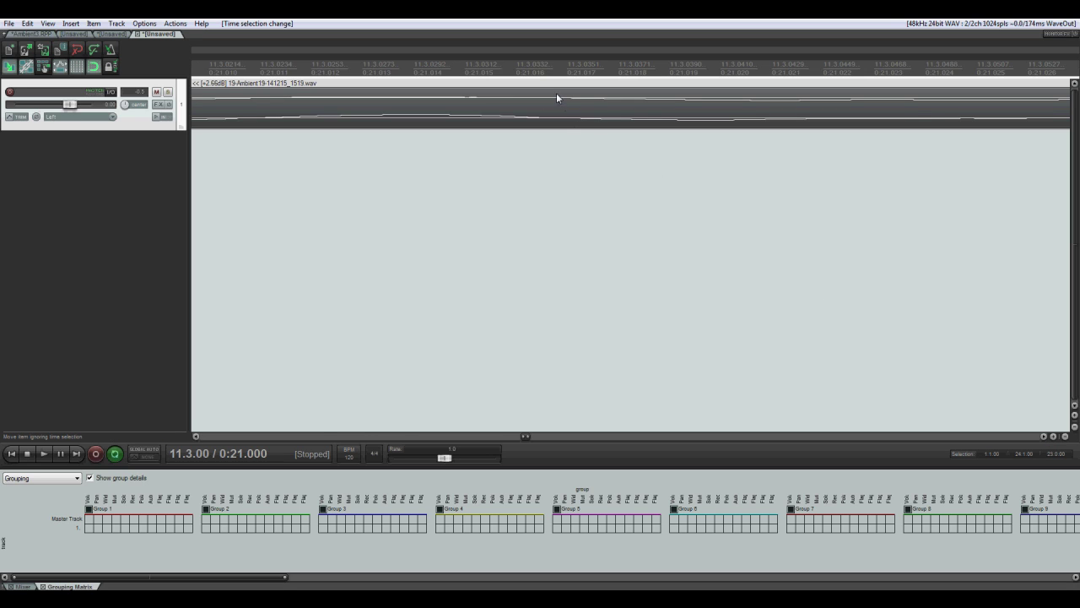
scroll(556, 98, "up", 1)
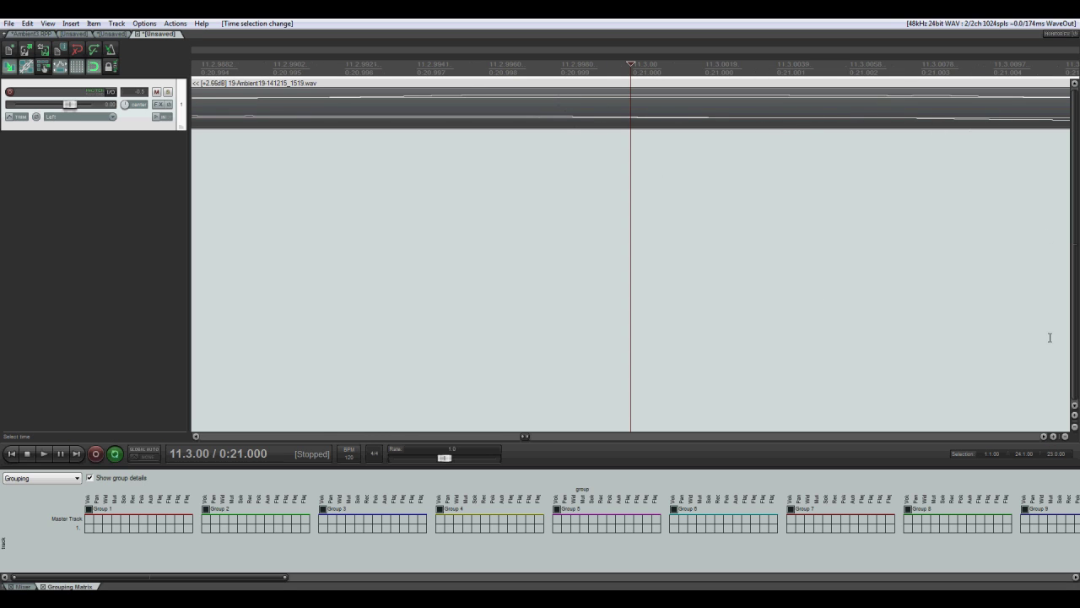
left_click(1044, 435)
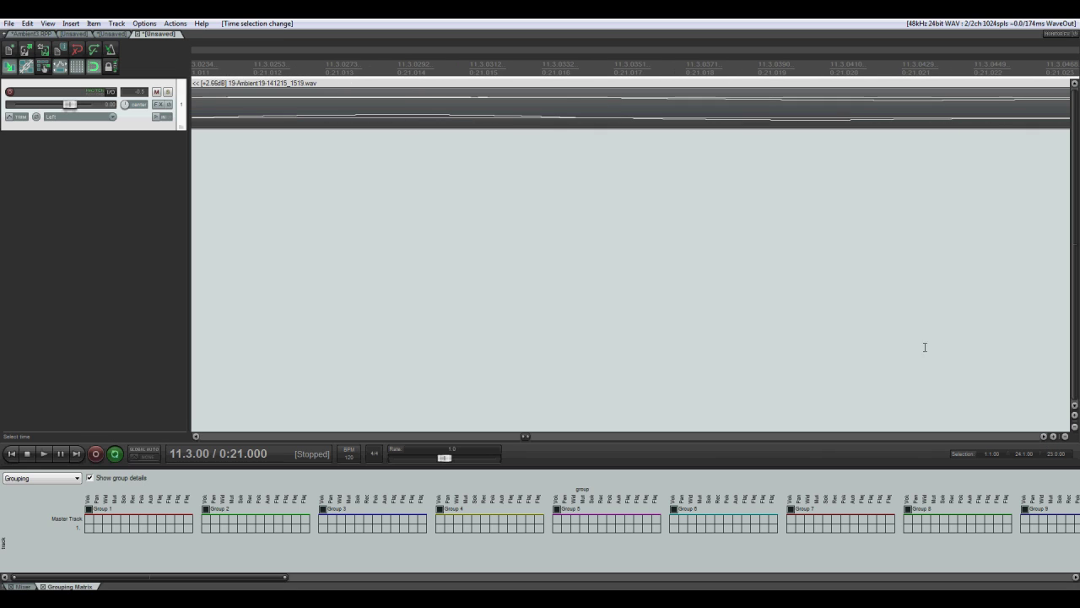
left_click(598, 65)
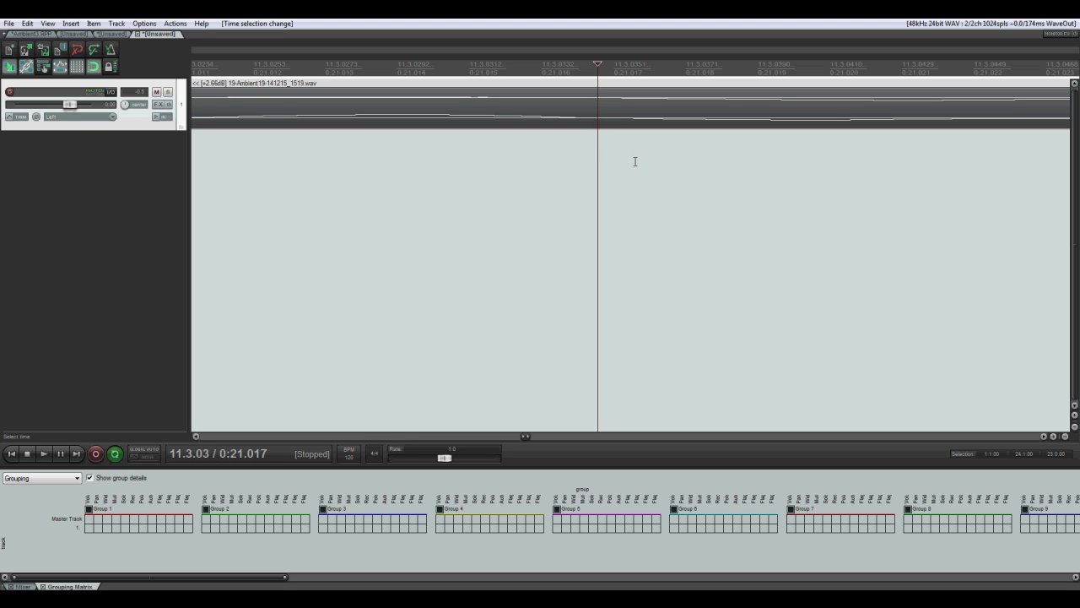
- Split the Ambient19 clip at the 0:21.017 edit position
key("s")
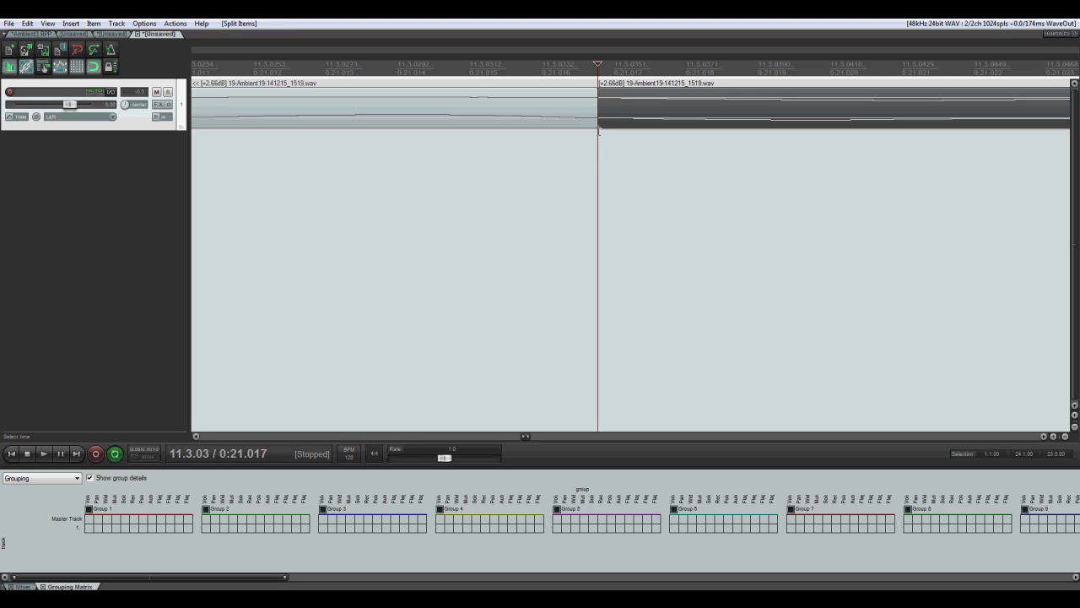
scroll(648, 186, "up", 1)
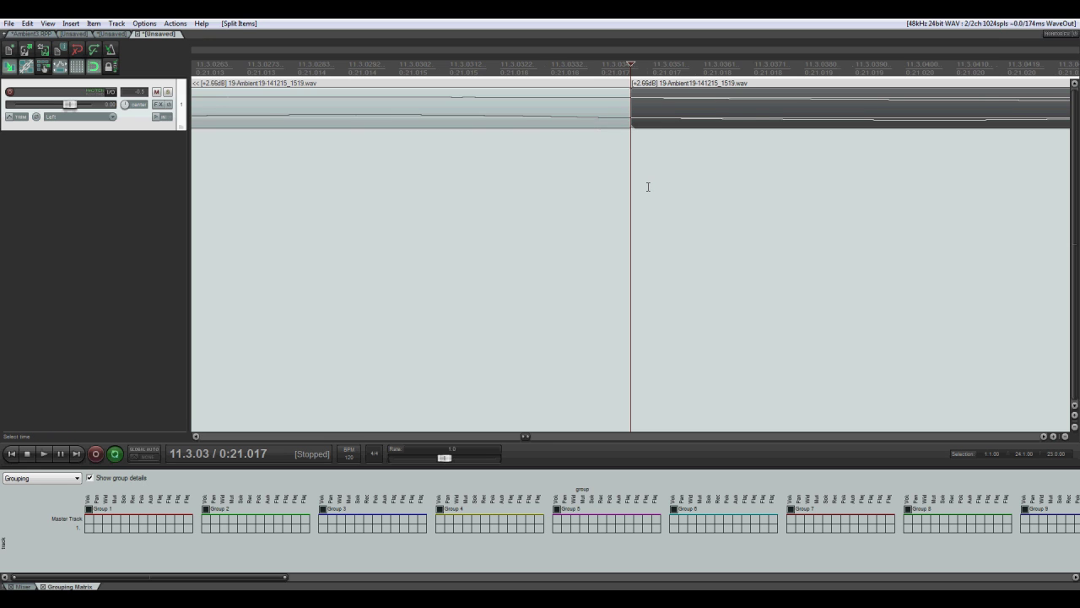
scroll(648, 186, "down", 15)
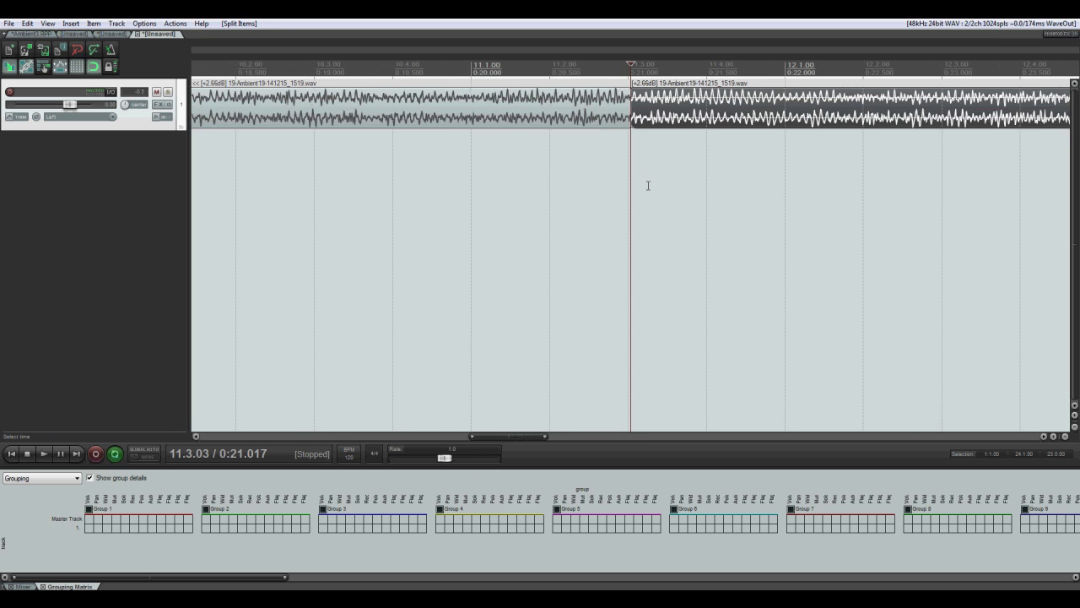
scroll(648, 185, "down", 6)
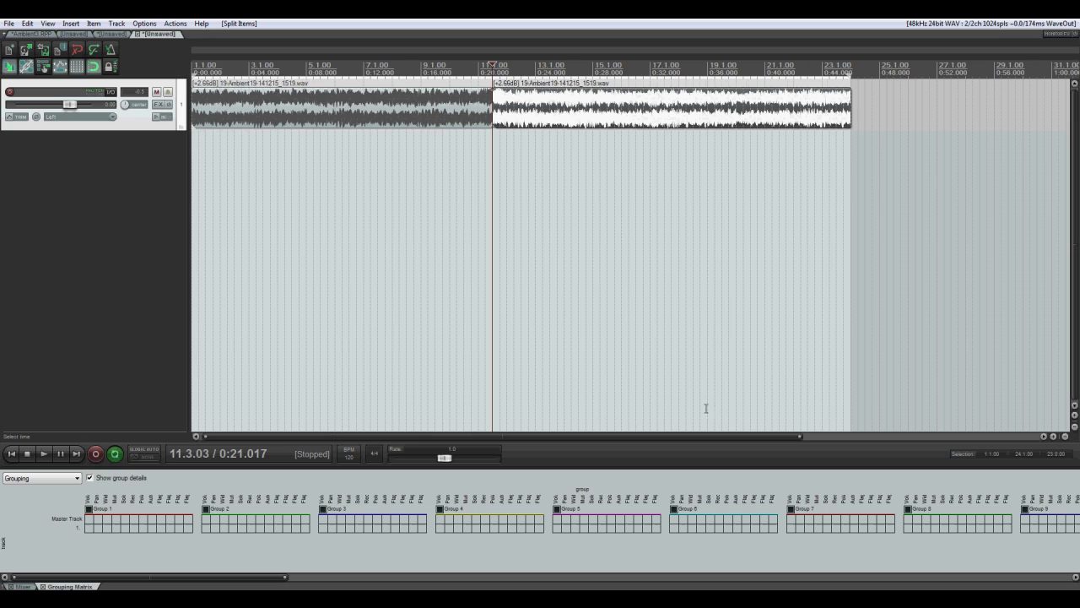
- With snap off, move the latter half to track 2 at the start and overlap the first half onto its end
left_click(93, 71)
left_click_drag(695, 102, 396, 151)
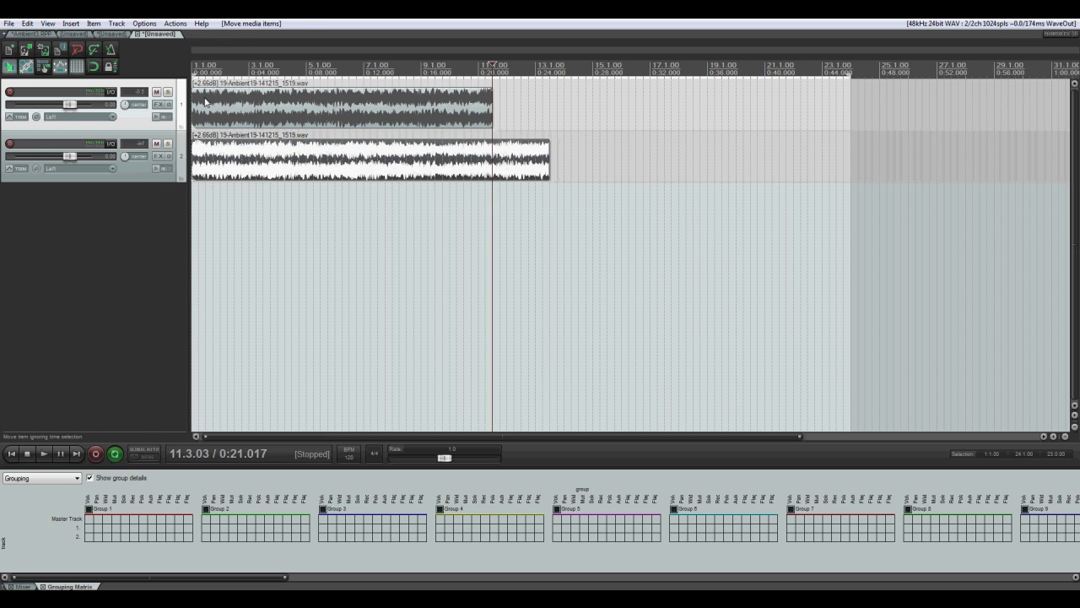
left_click_drag(205, 102, 535, 101)
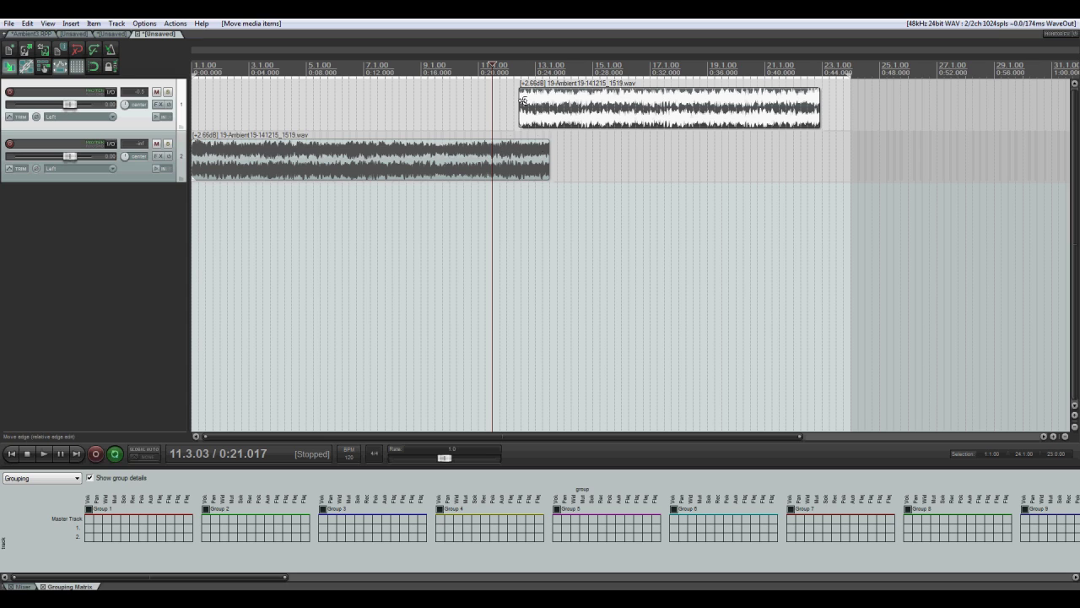
- Play through the join between the two clips to hear the seam
left_click(506, 64)
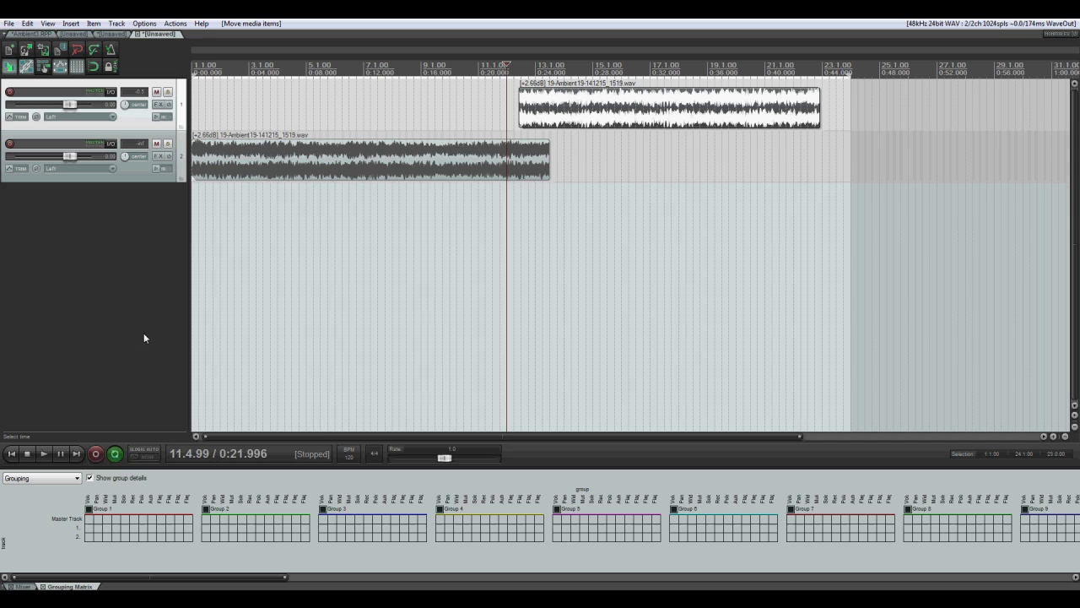
left_click(42, 454)
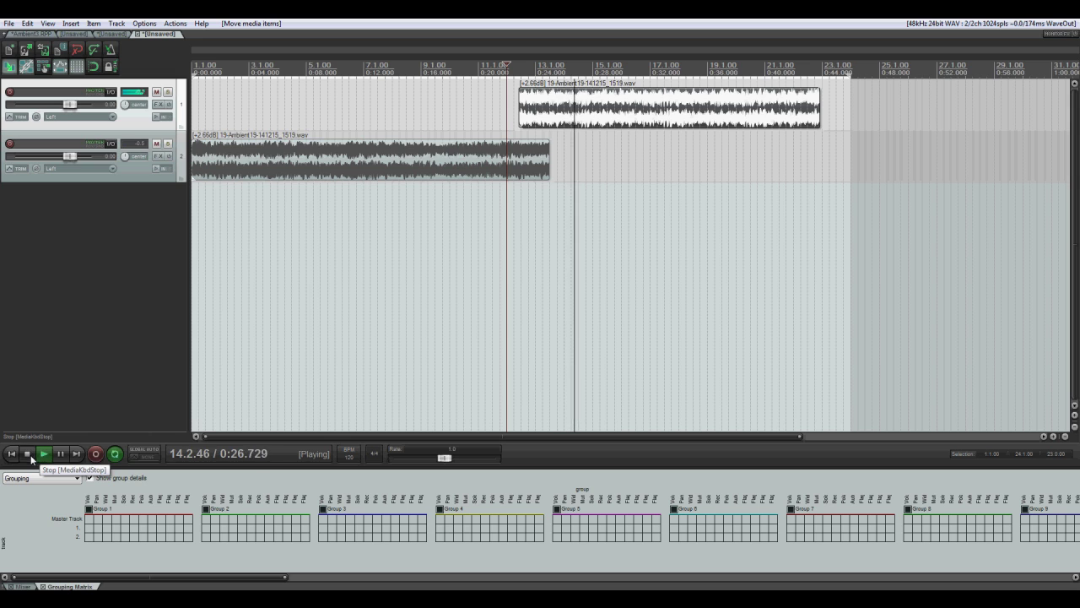
left_click(30, 456)
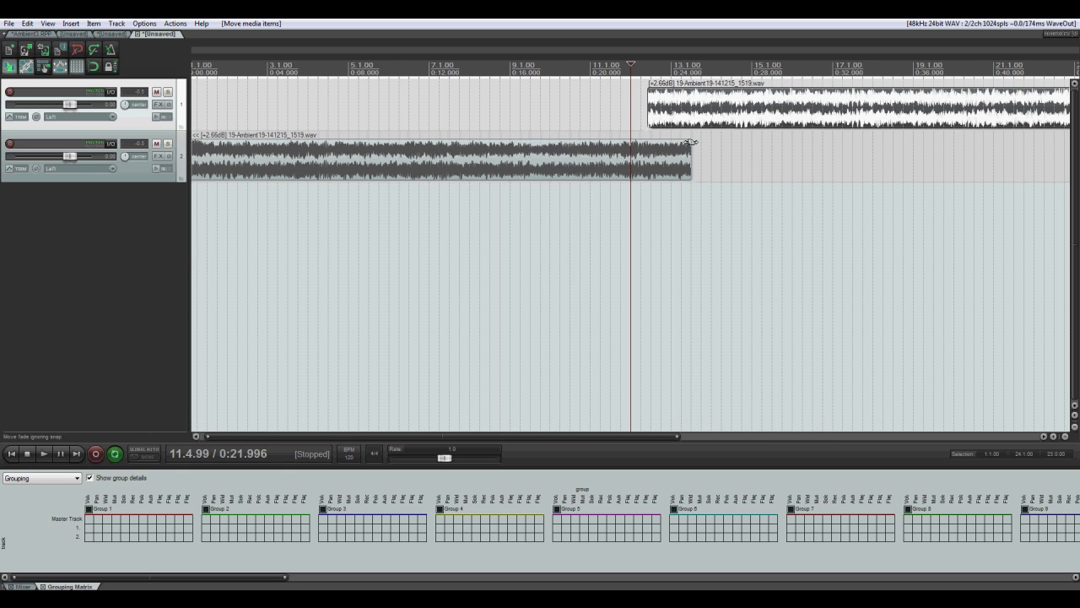
- Fade out the end of the track-2 clip and fade in the start of the track-1 clip
left_click_drag(455, 435, 488, 434)
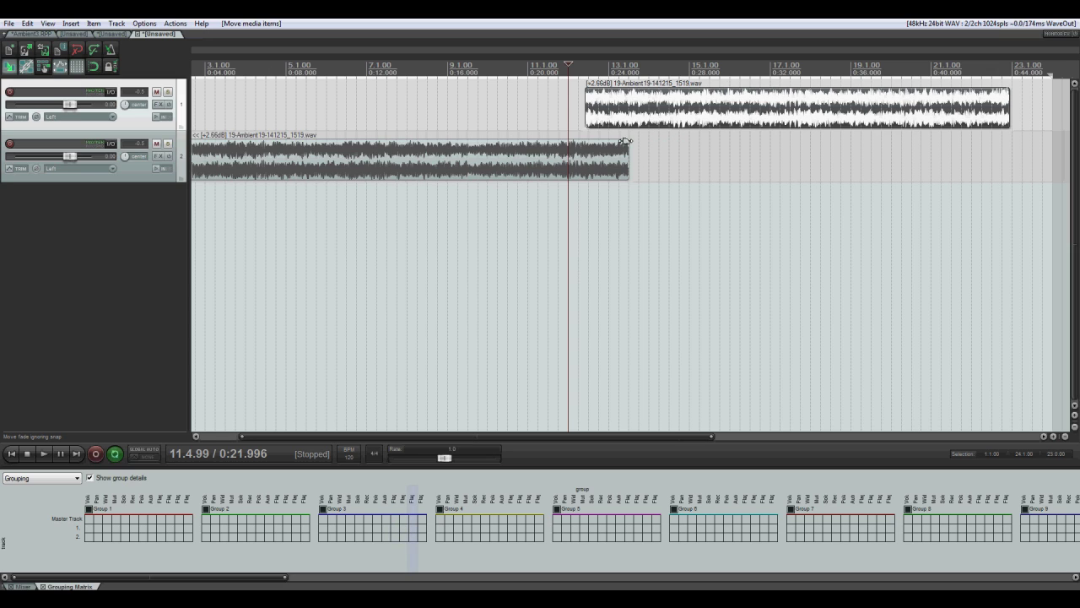
left_click_drag(626, 140, 584, 147)
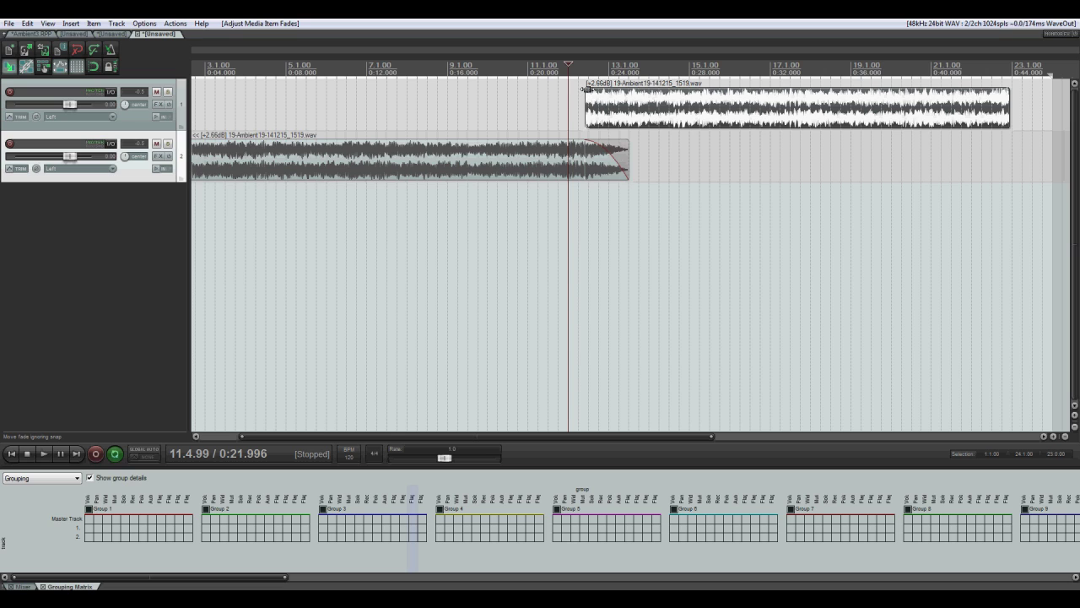
left_click_drag(582, 88, 629, 88)
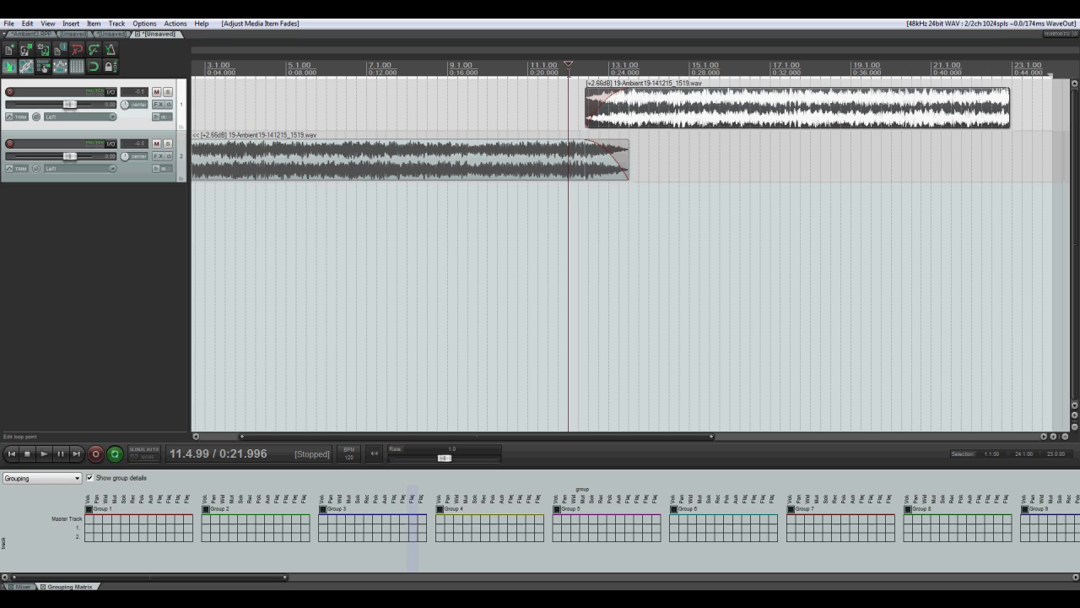
- Audition the new crossfade from just before the overlap
left_click_drag(569, 73, 565, 72)
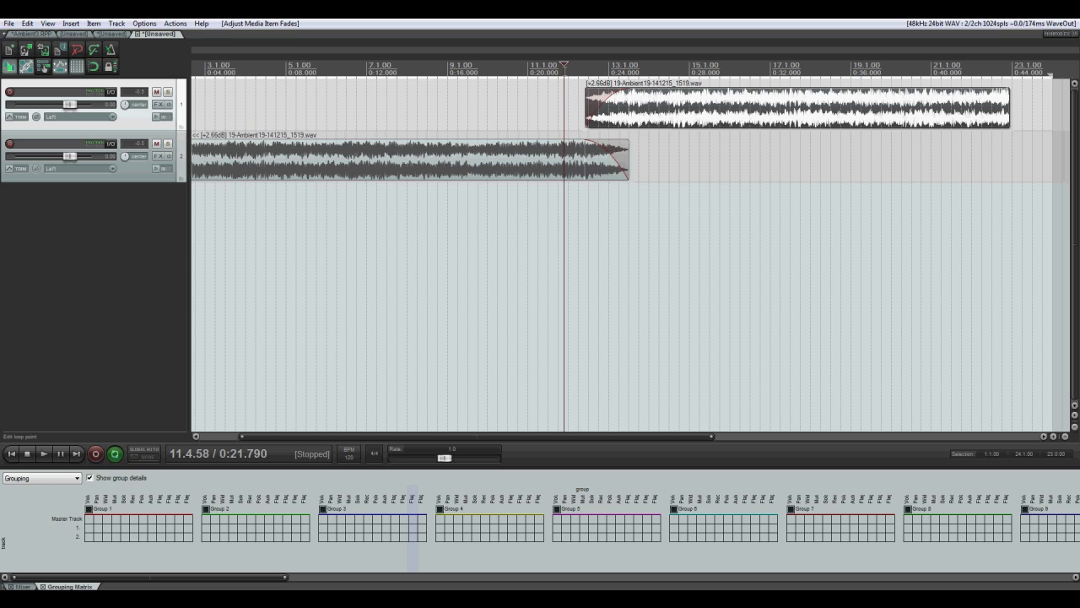
left_click(41, 455)
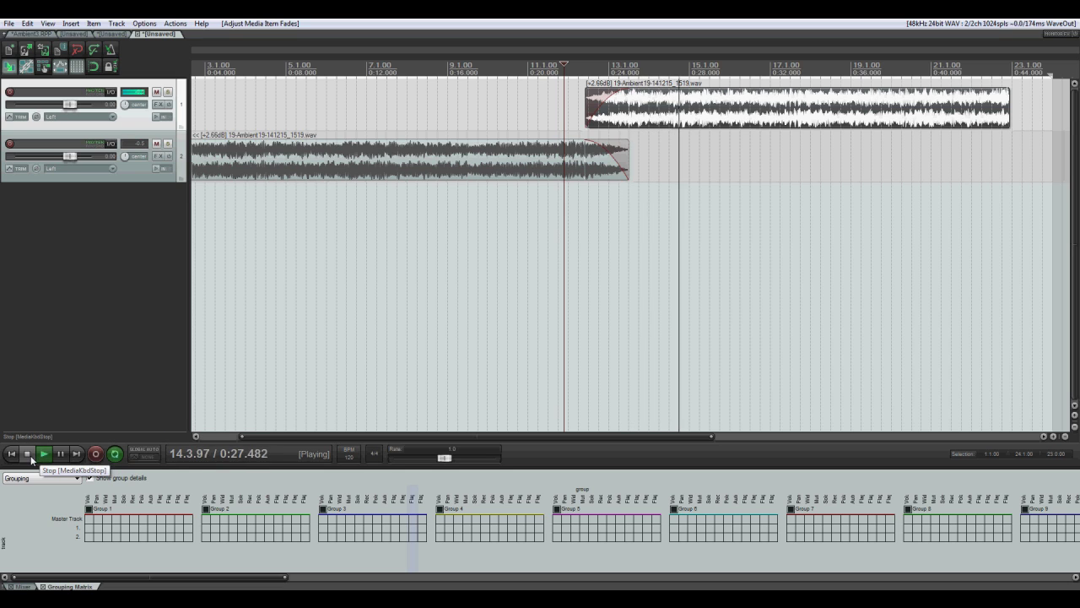
left_click(28, 454)
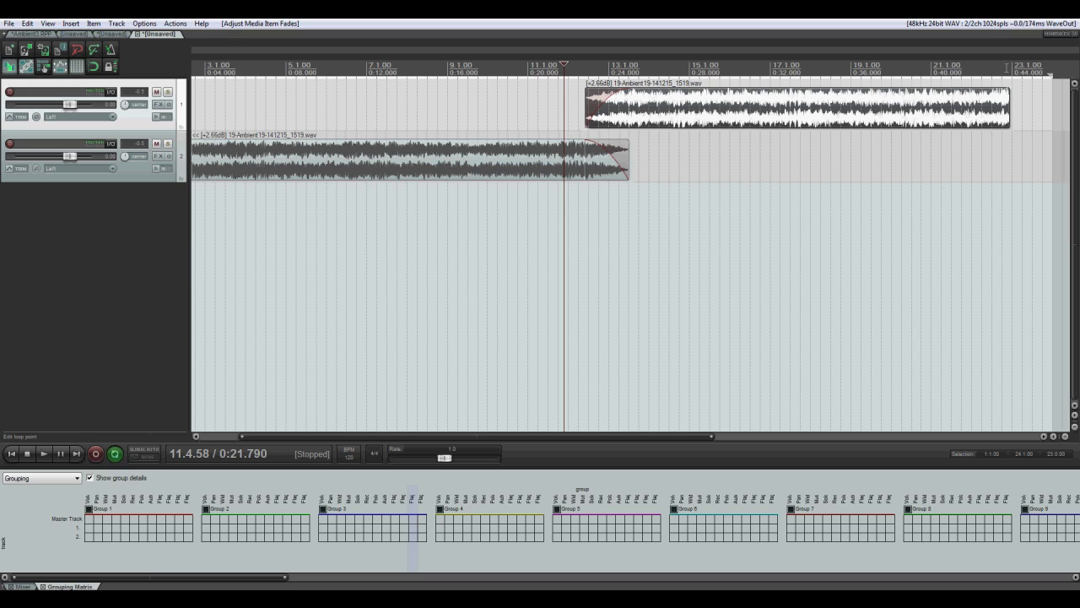
left_click(1006, 67)
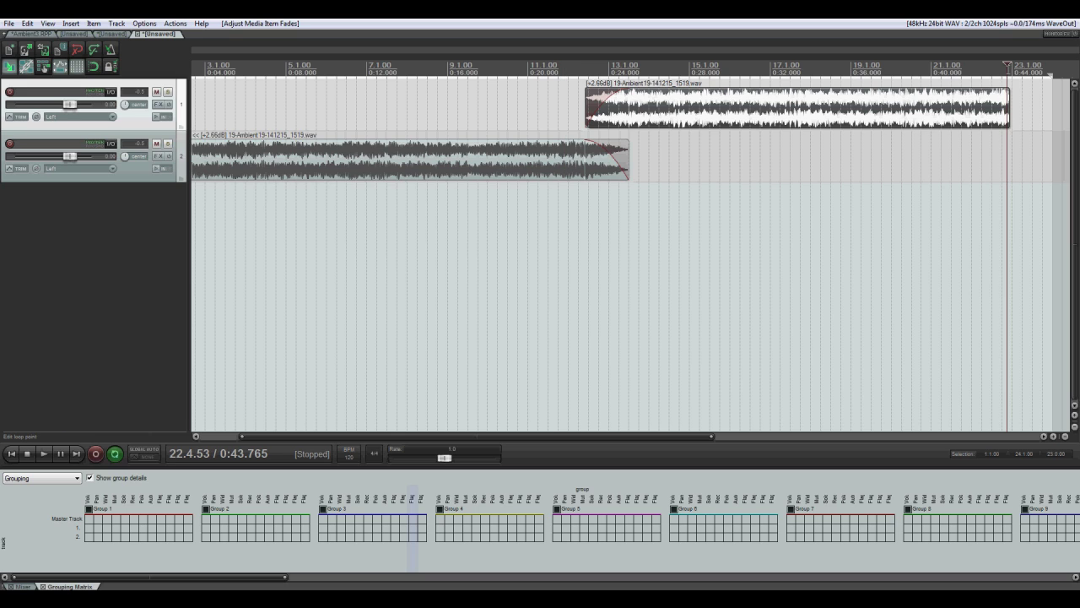
- Zoom to the track-1 clip's end and place the edit cursor exactly there at 0:43.861
left_click(1008, 67)
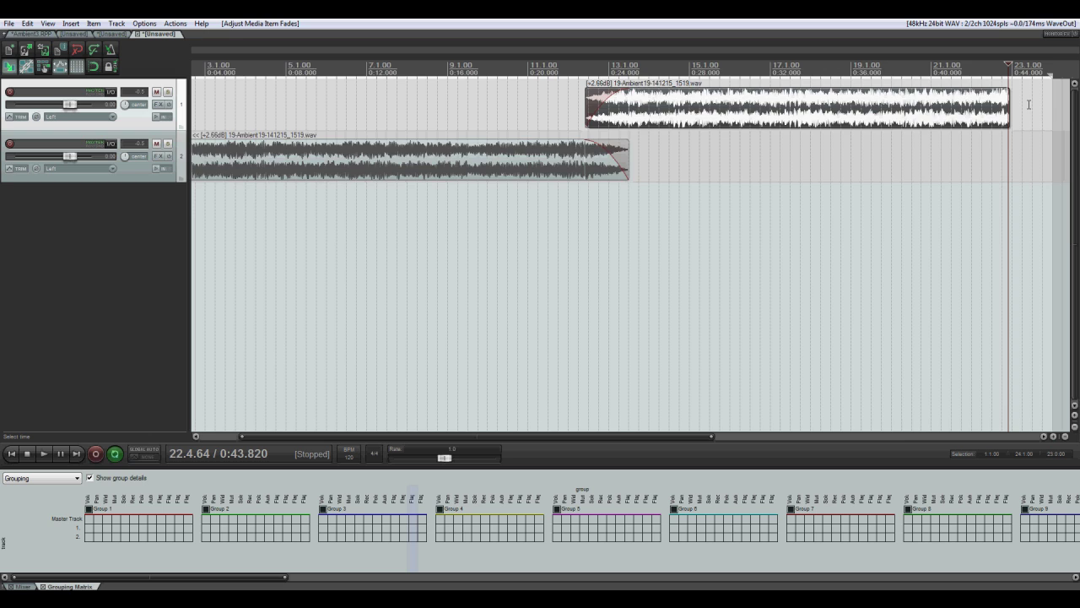
scroll(709, 111, "up", 8)
scroll(709, 110, "up", 8)
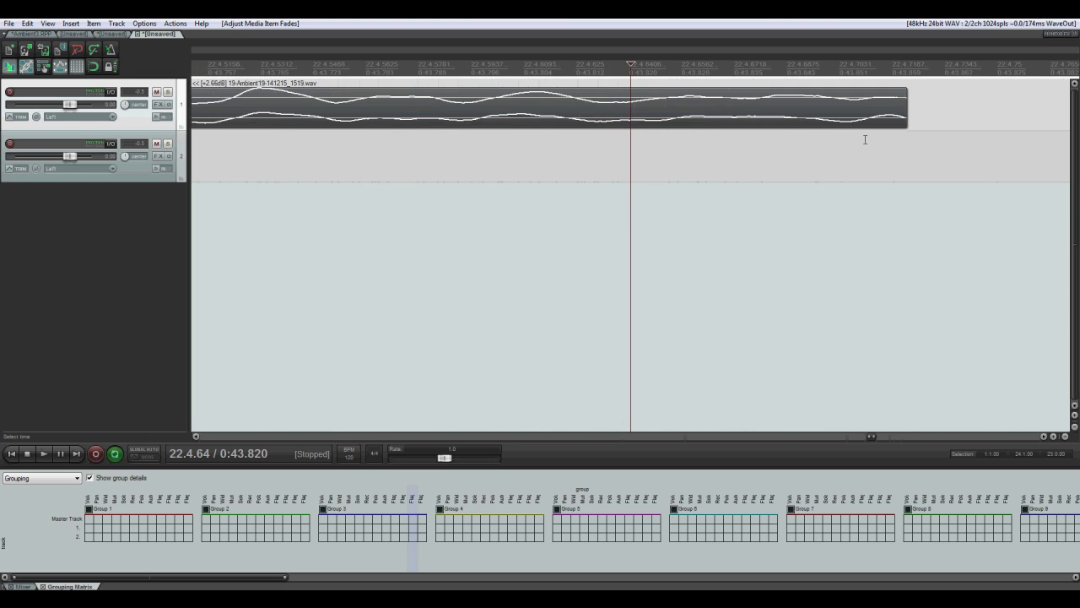
left_click(1044, 436)
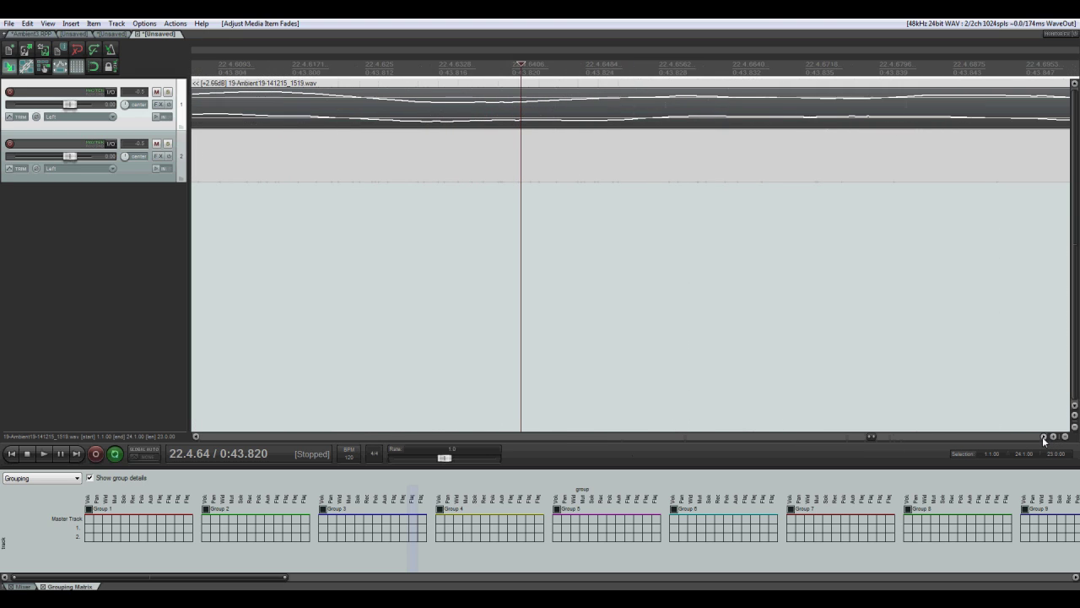
left_click(849, 65)
- Drag the time selection's end onto the cursor so the loop runs 1.1.00 to 22.4.73
scroll(734, 113, "up", 6)
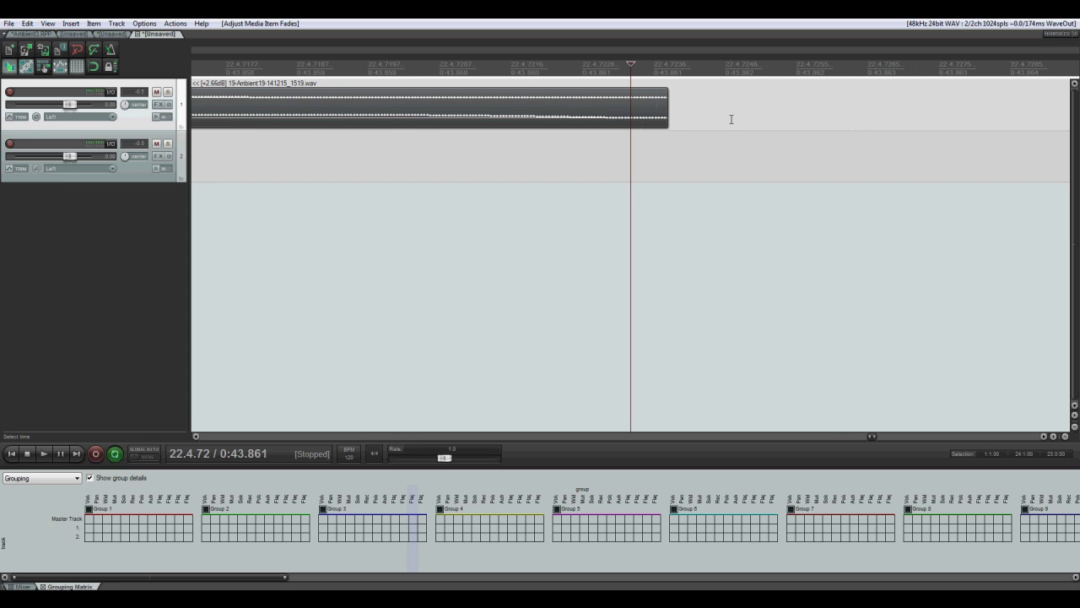
scroll(728, 119, "down", 1)
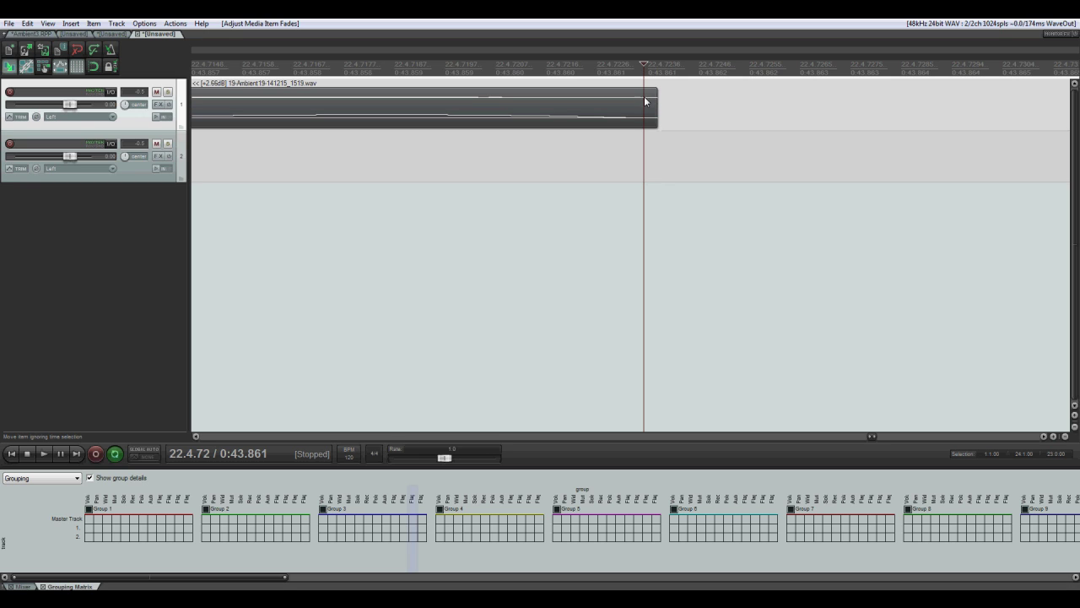
scroll(647, 107, "down", 5)
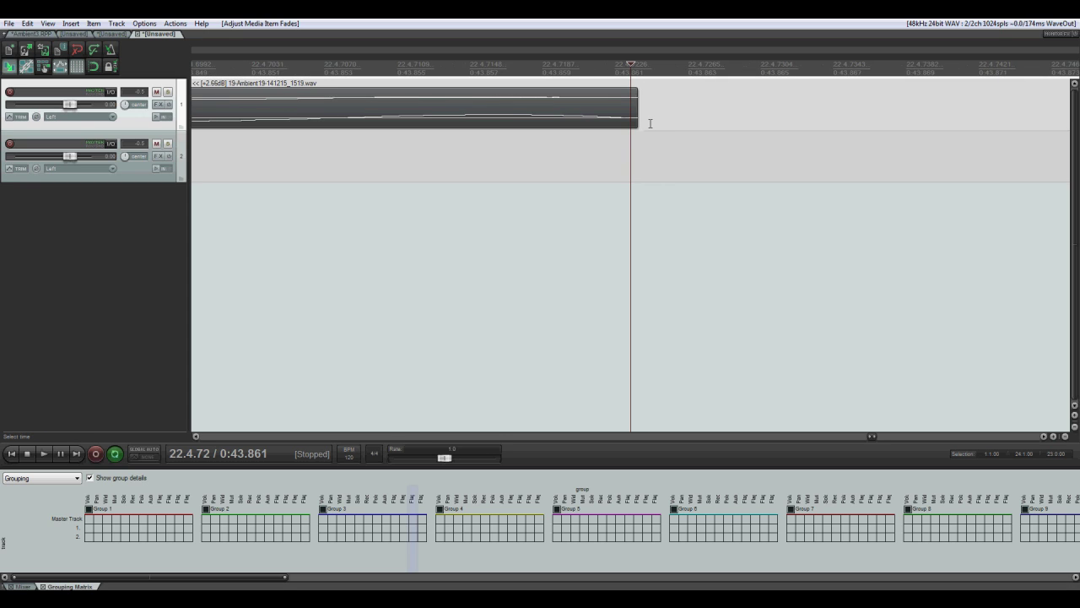
scroll(652, 123, "down", 8)
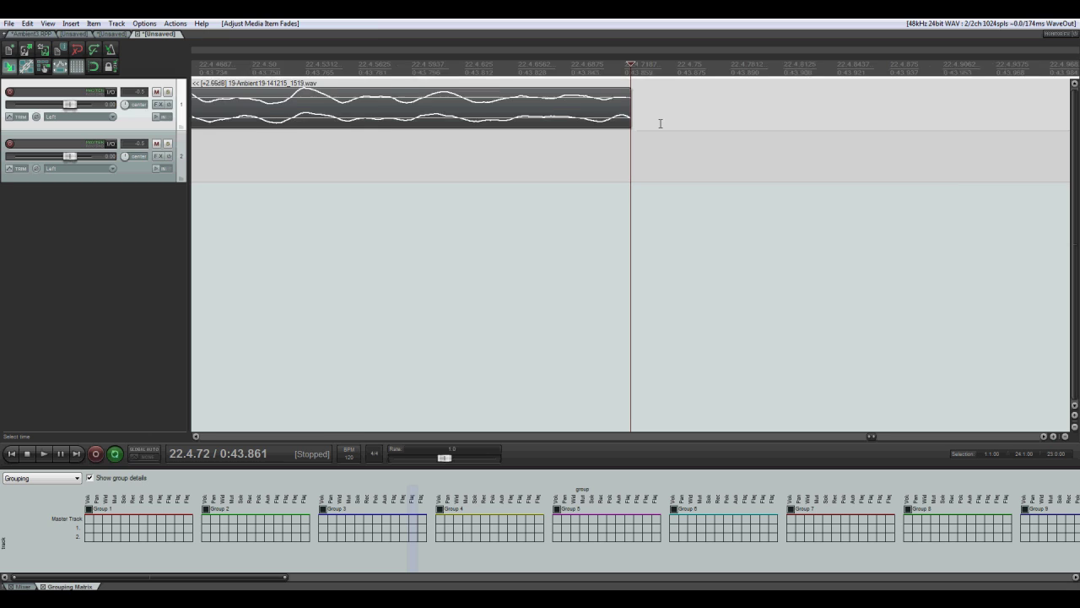
scroll(807, 82, "down", 4)
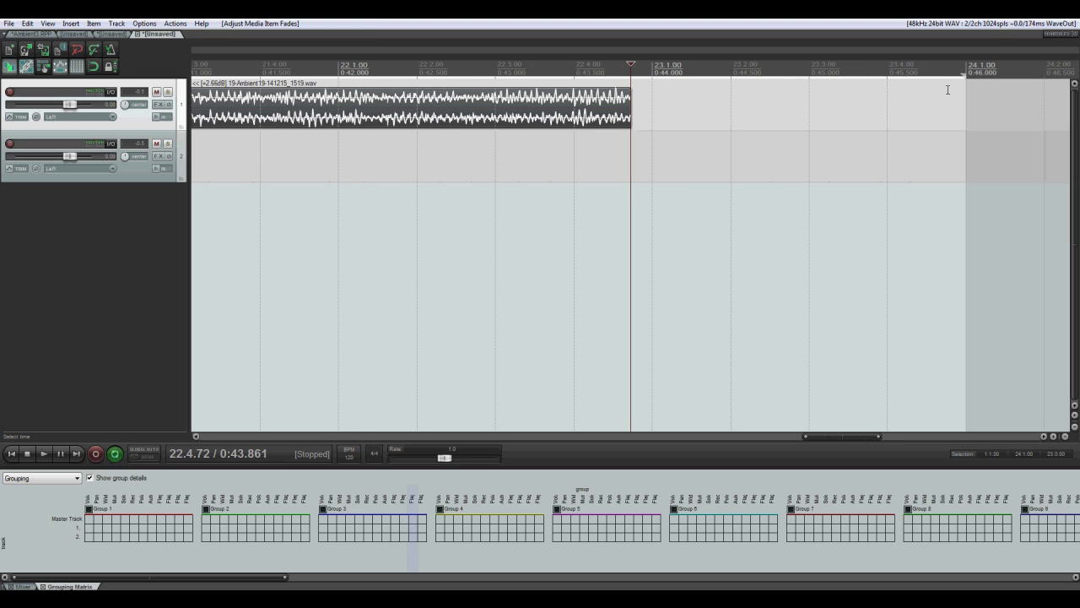
left_click_drag(962, 75, 630, 74)
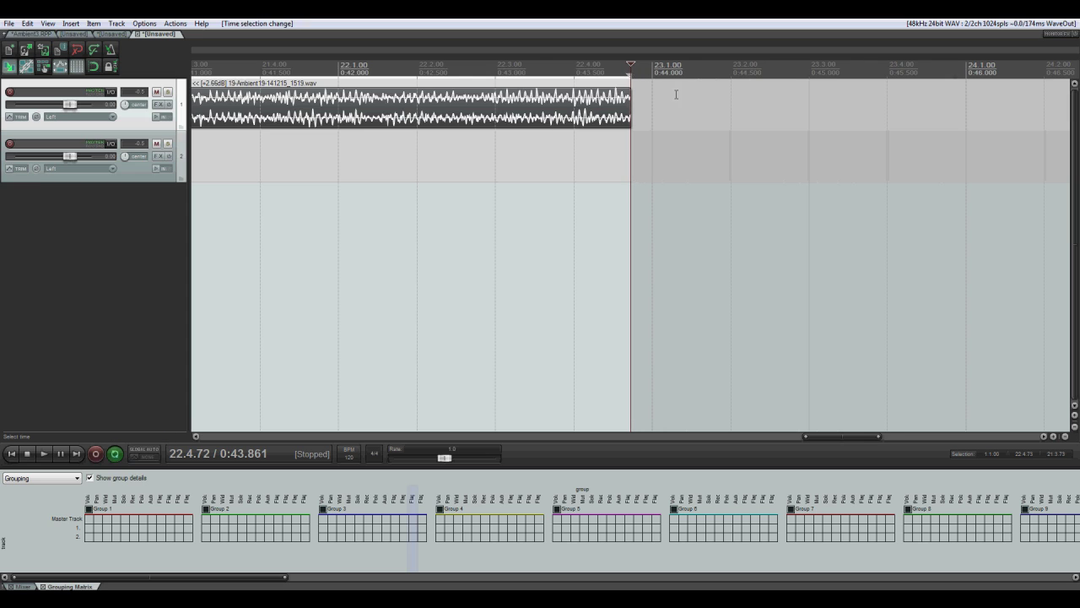
scroll(675, 92, "up", 15)
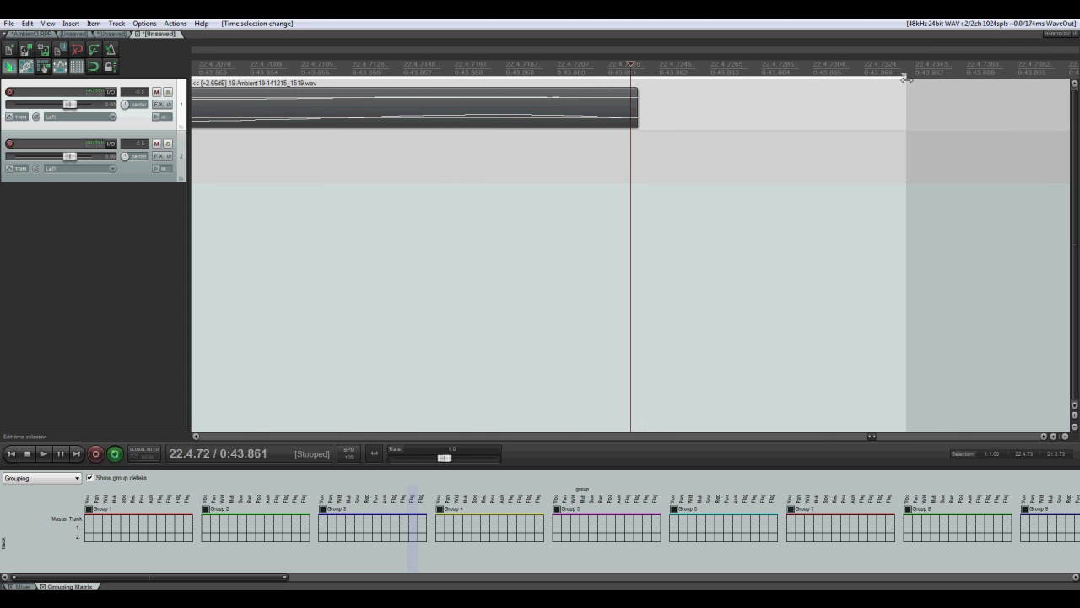
left_click_drag(905, 76, 634, 77)
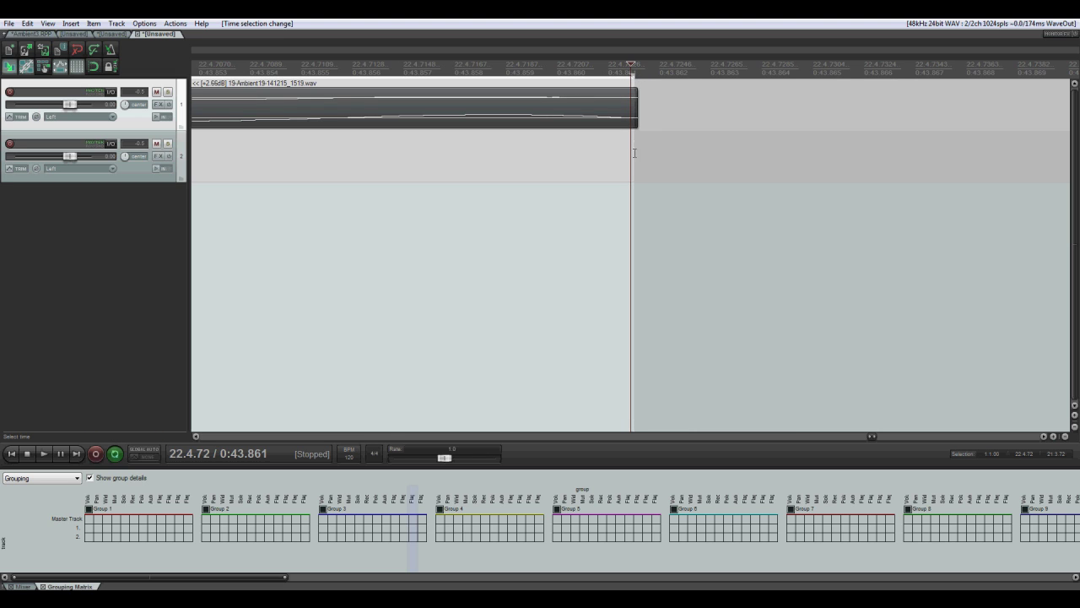
scroll(616, 226, "down", 15)
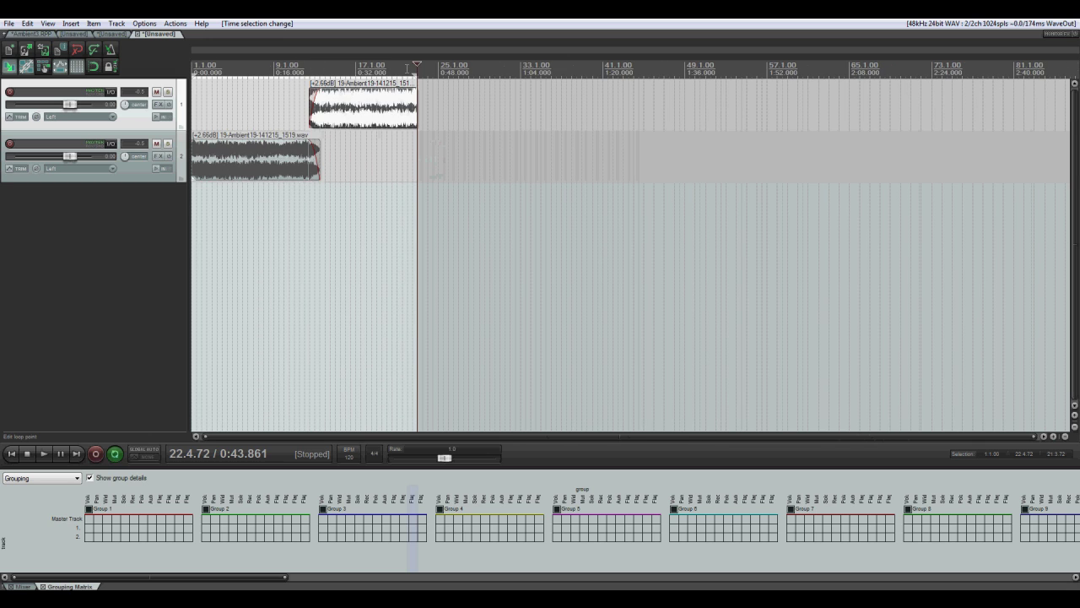
- Play the loop from shortly before its end through the crossfade, stopping at 20.4.56
left_click(393, 65)
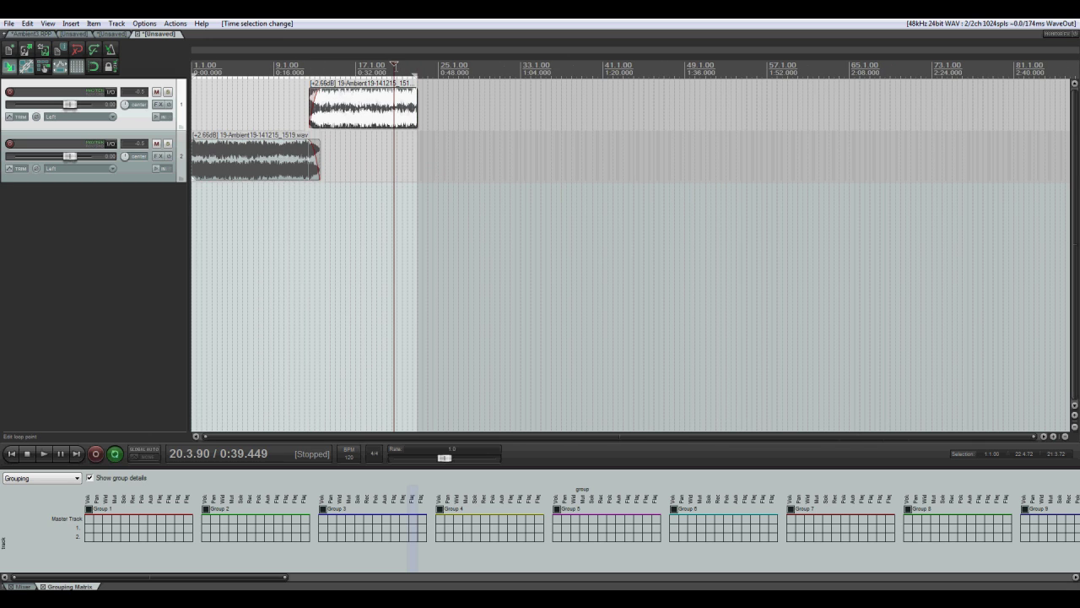
left_click(43, 454)
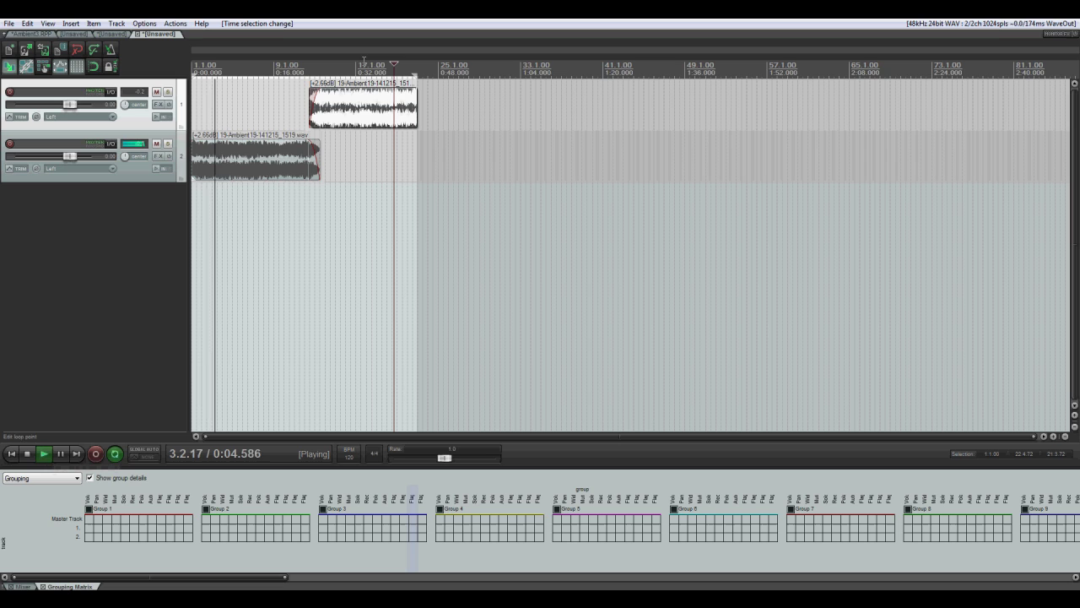
left_click(395, 67)
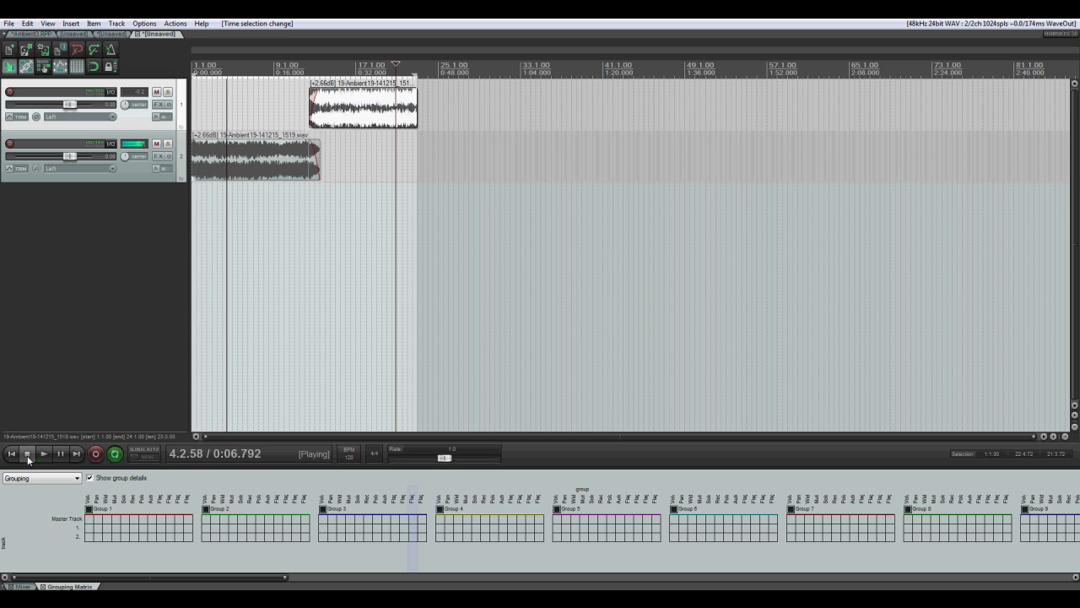
key("space")
scroll(486, 165, "up", 4)
scroll(486, 165, "up", 5)
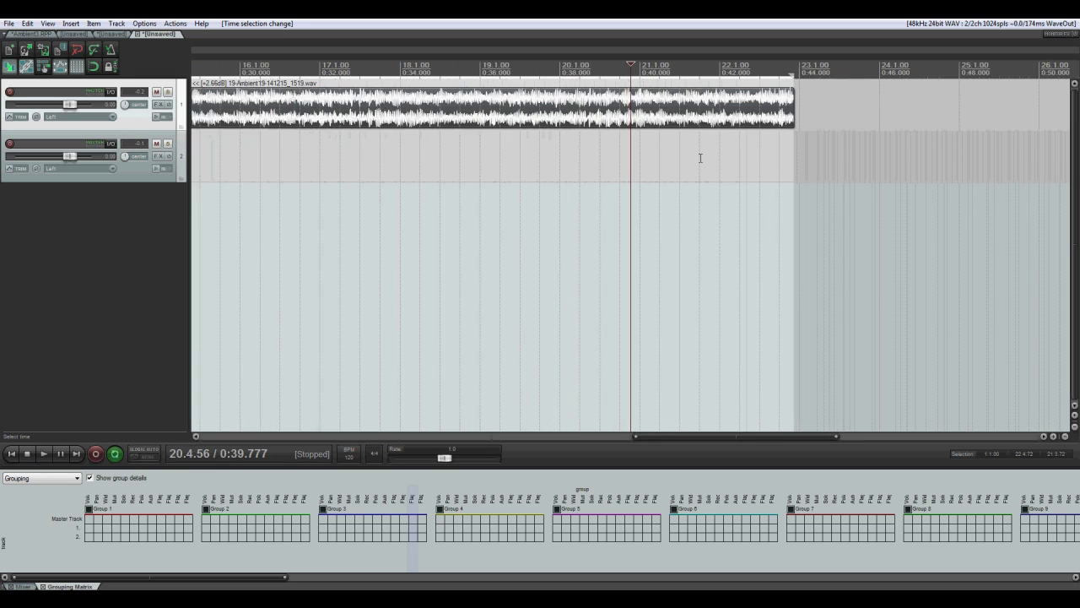
scroll(442, 181, "down", 6)
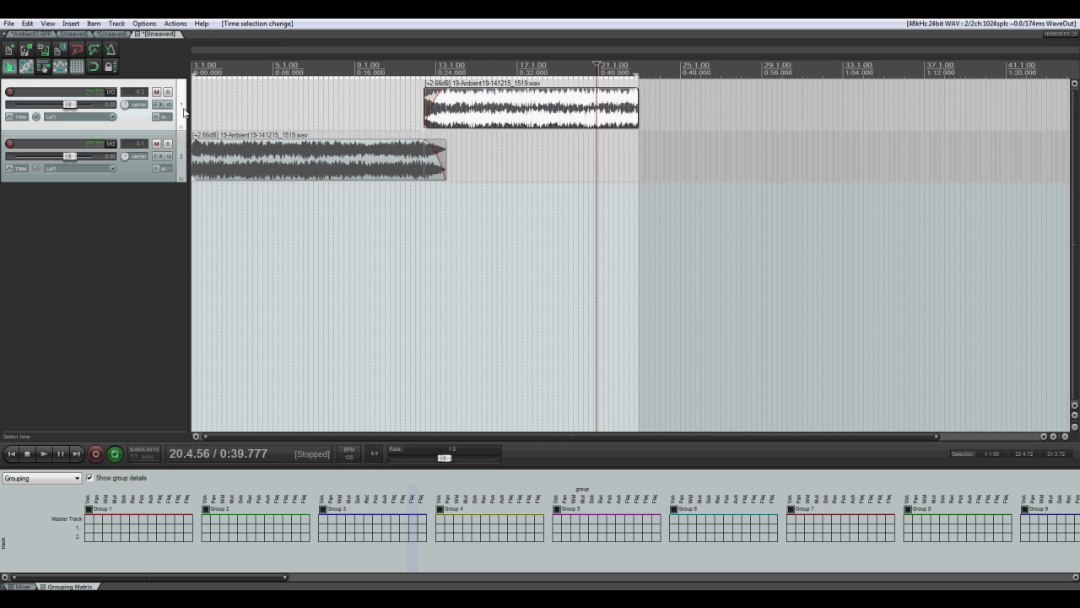
- Render the time selection as TestLoopAmbient.wav and reveal the file in Explorer
left_click(7, 24)
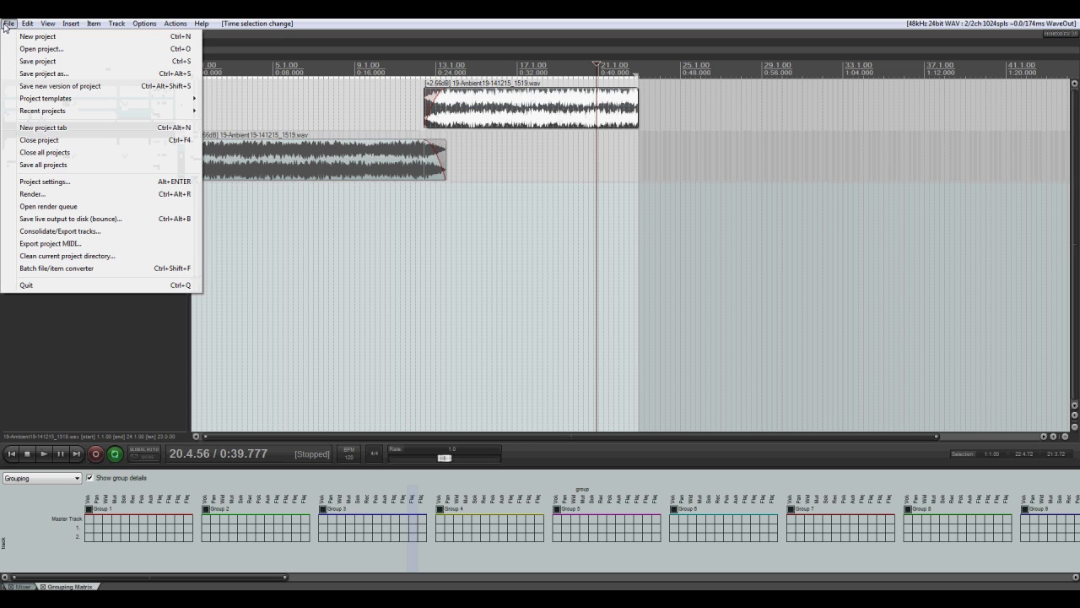
left_click(32, 193)
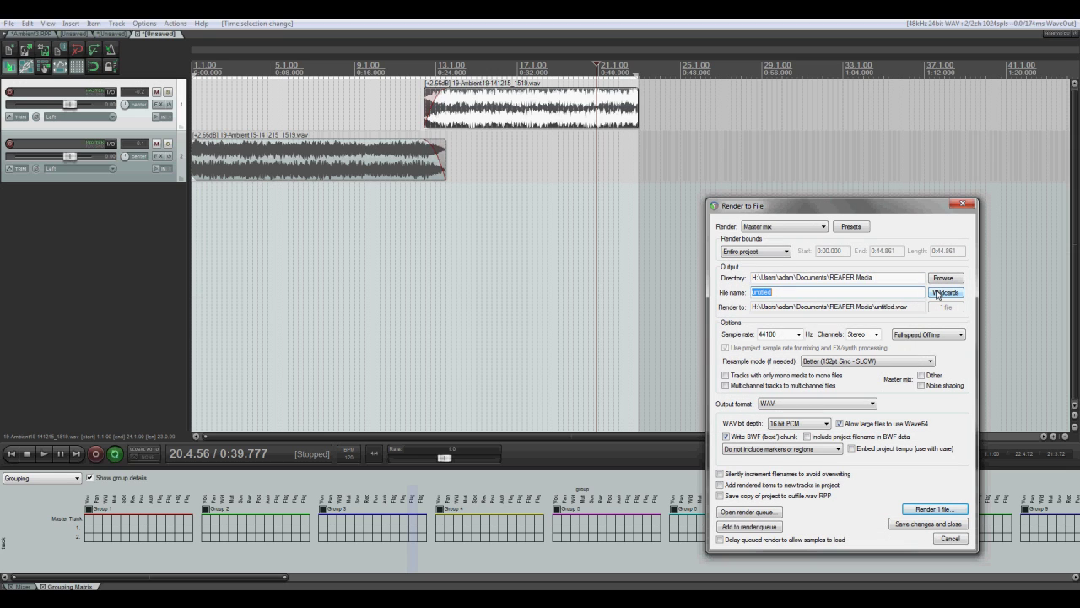
type("TestLoopAmbient")
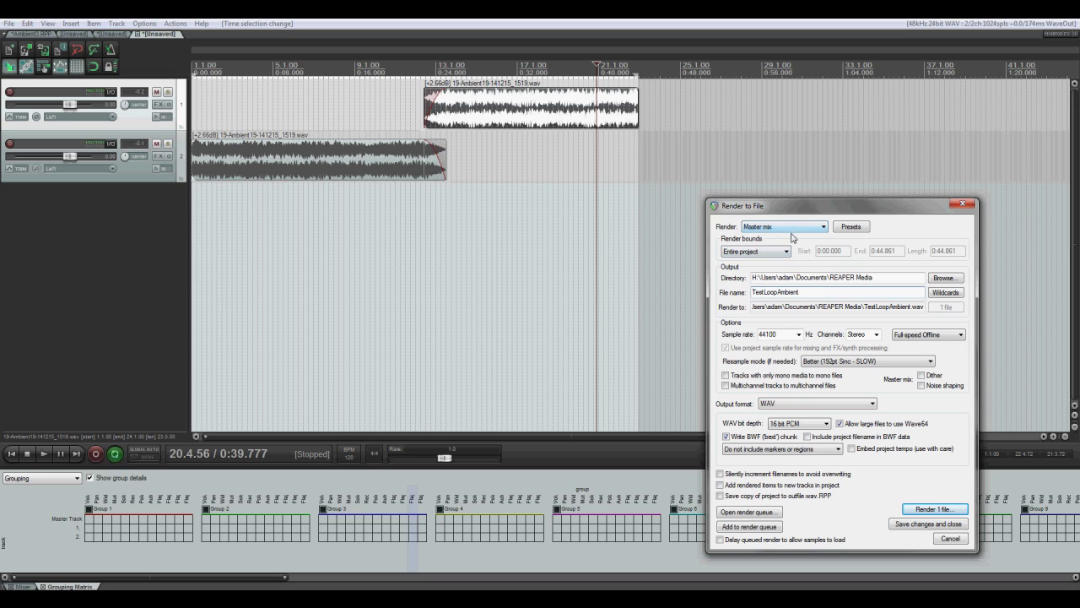
left_click(768, 257)
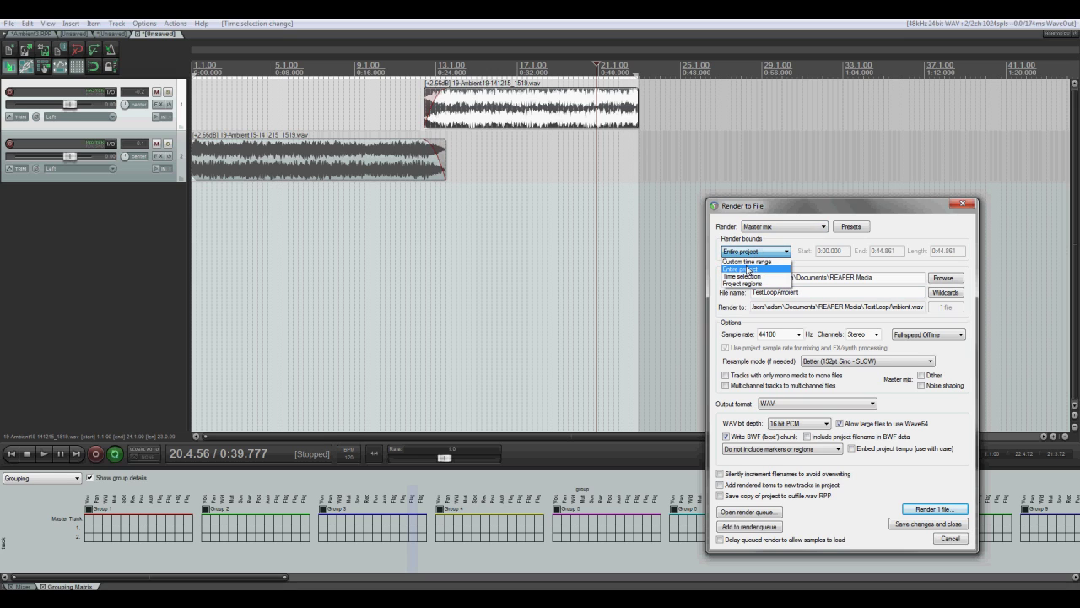
left_click(760, 276)
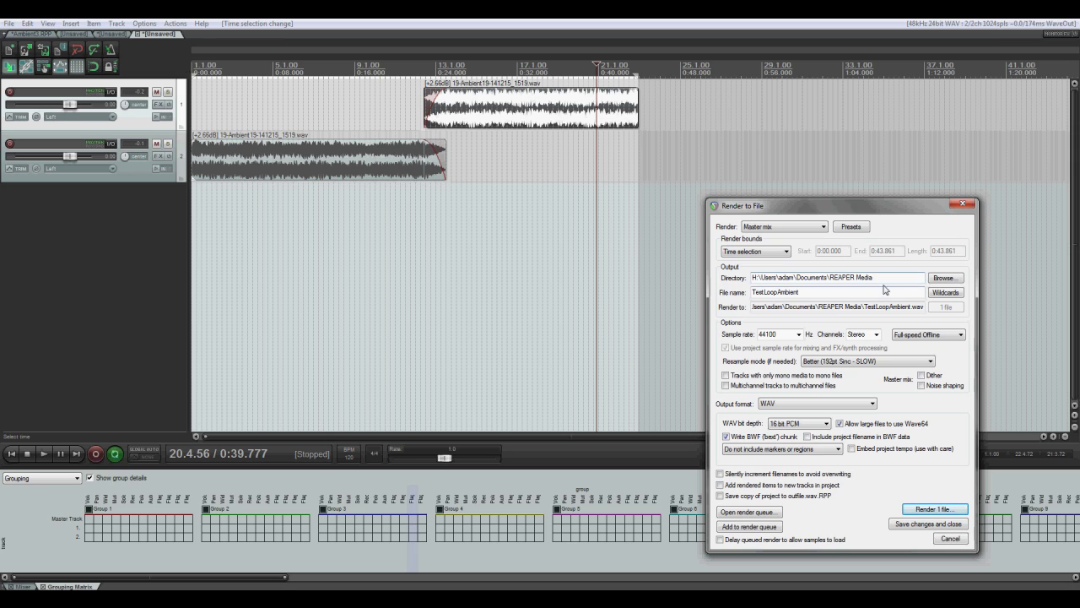
left_click(937, 509)
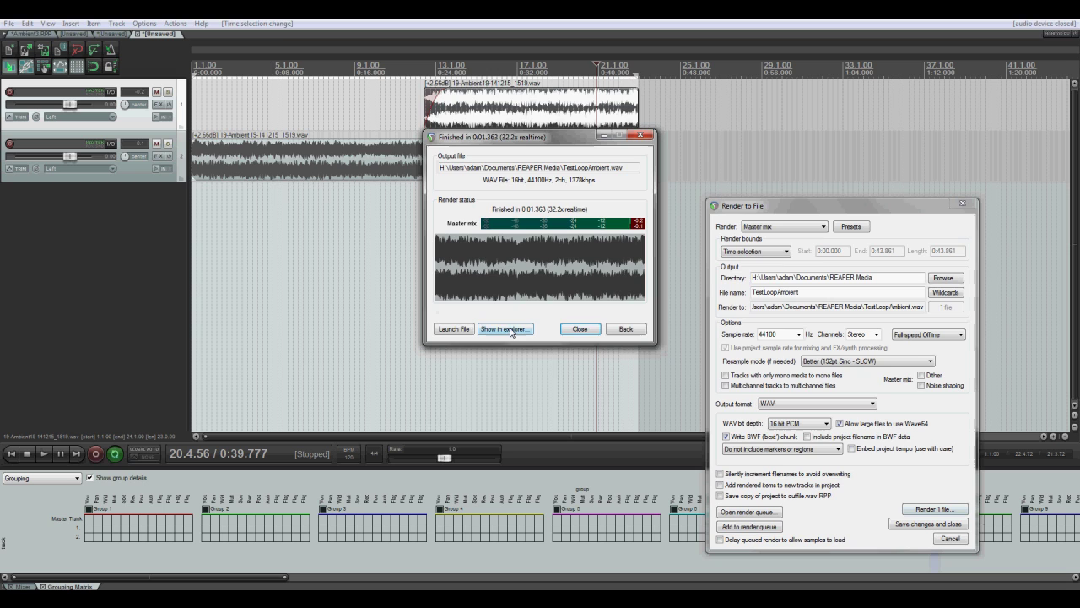
left_click(504, 329)
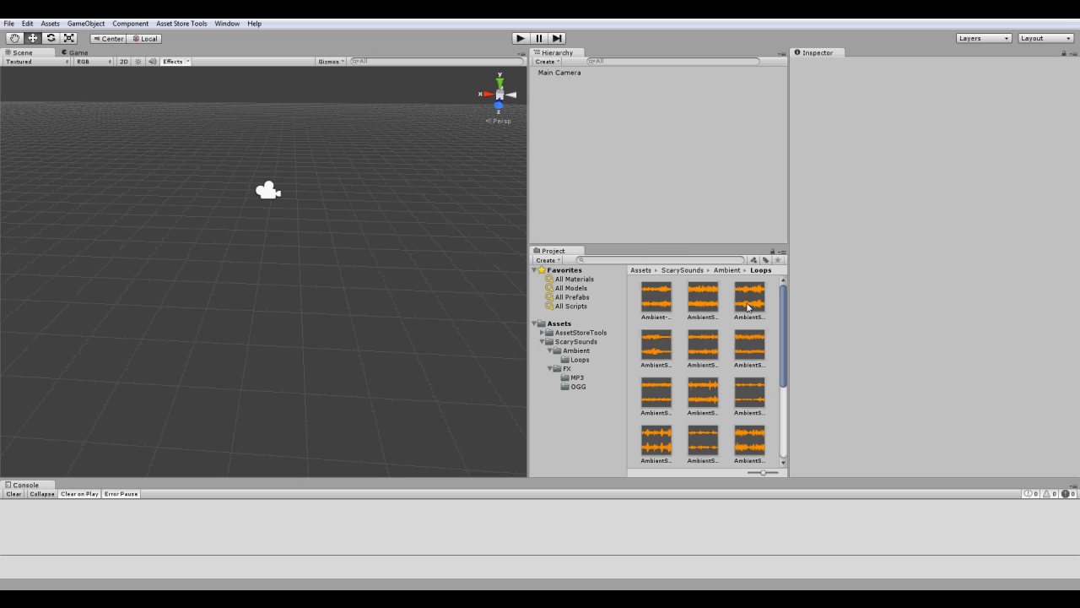
- Drag TestLoopAmbient.wav from the REAPER Media folder into Unity's Project panel
scroll(782, 324, "down", 3)
scroll(783, 324, "up", 3)
scroll(782, 379, "down", 1)
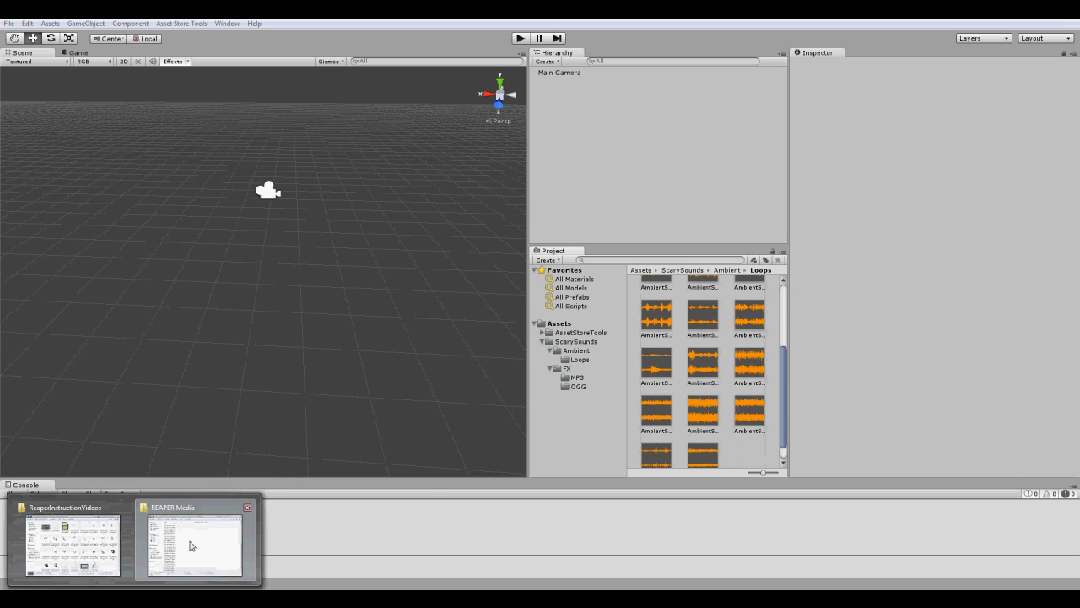
left_click(169, 553)
left_click_drag(687, 86, 844, 16)
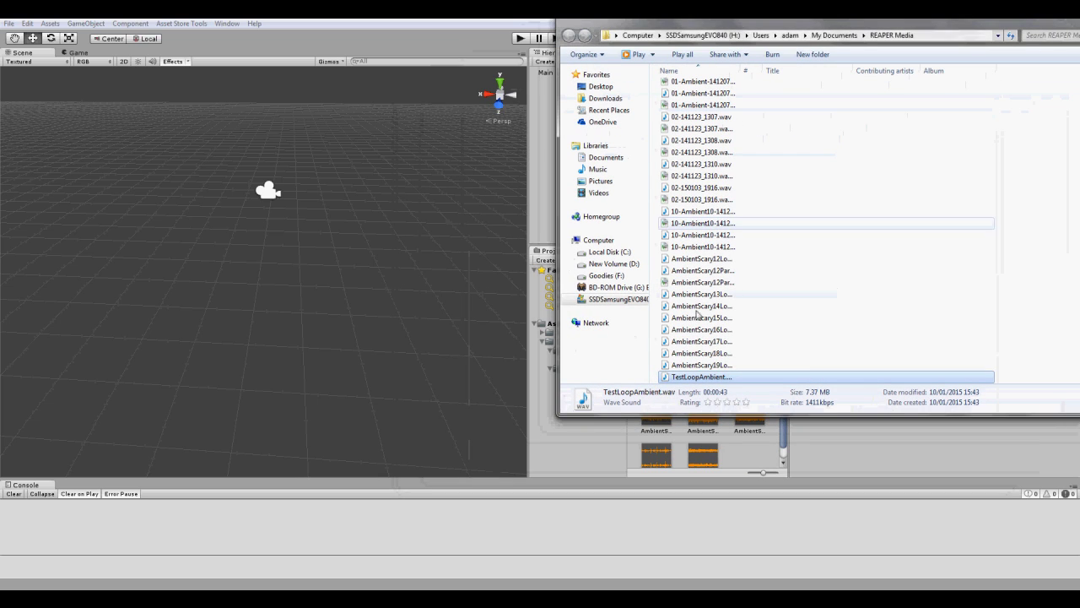
left_click_drag(680, 381, 746, 454)
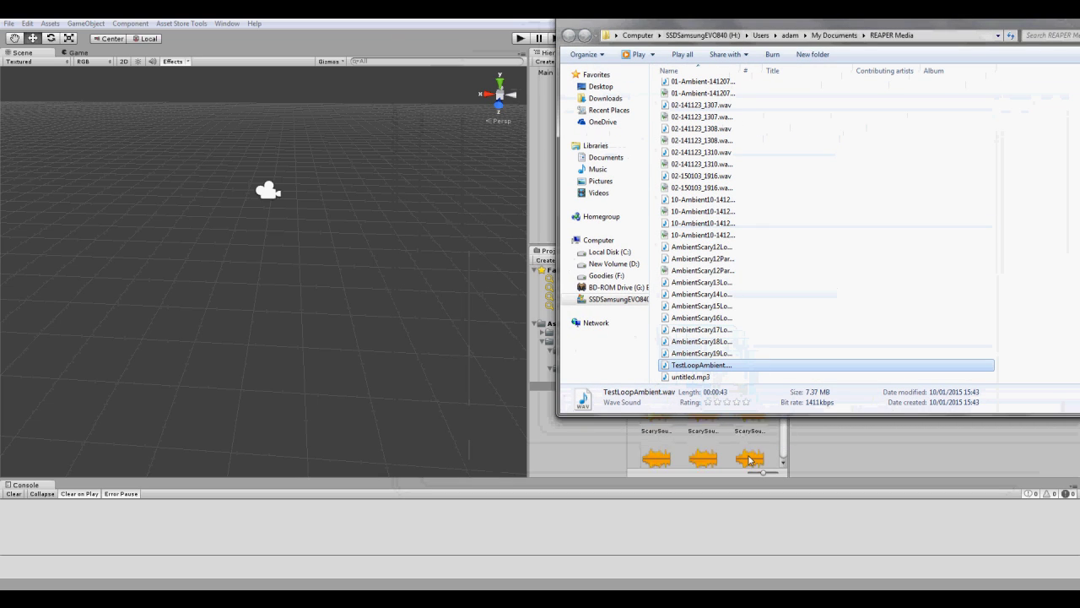
left_click(757, 454)
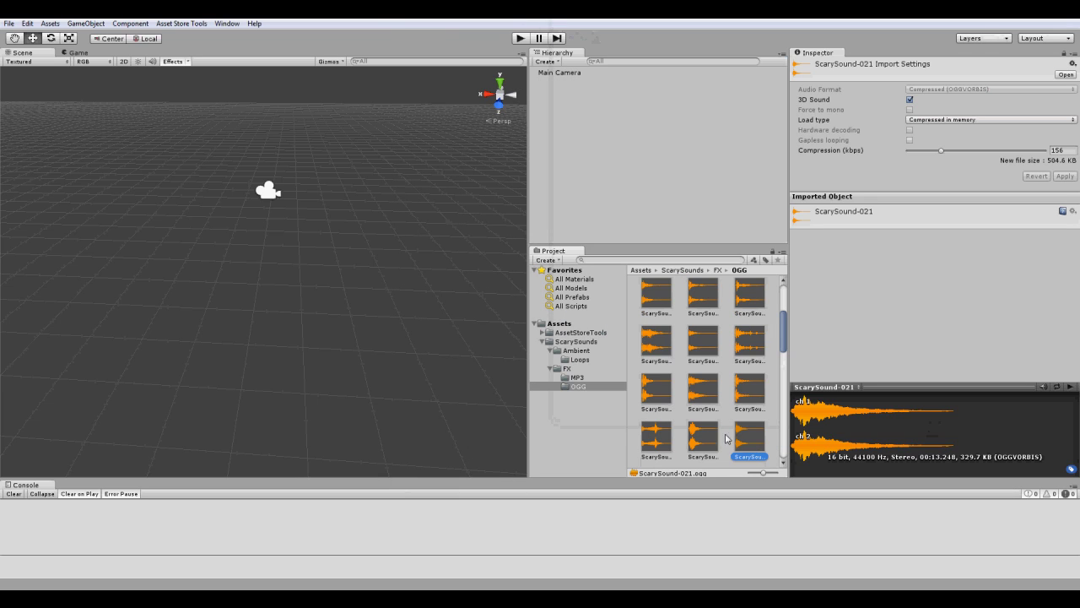
- Search 'test', select TestLoopAmbient, and preview it looping, jumping near the end to check the seam
left_click(654, 260)
type("test")
left_click(653, 300)
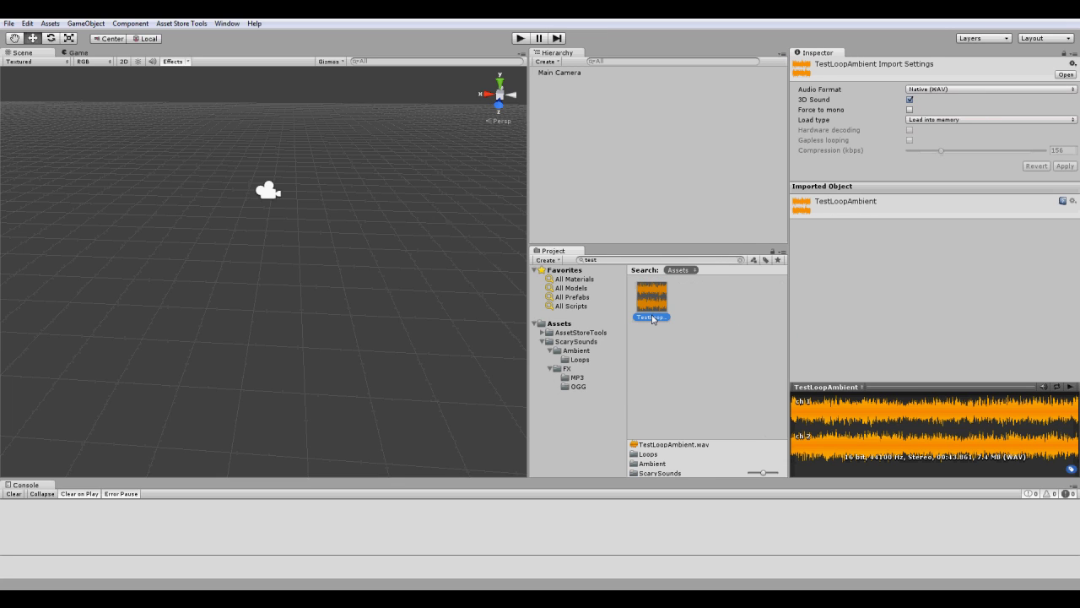
left_click(1056, 386)
left_click(1070, 386)
left_click(1060, 396)
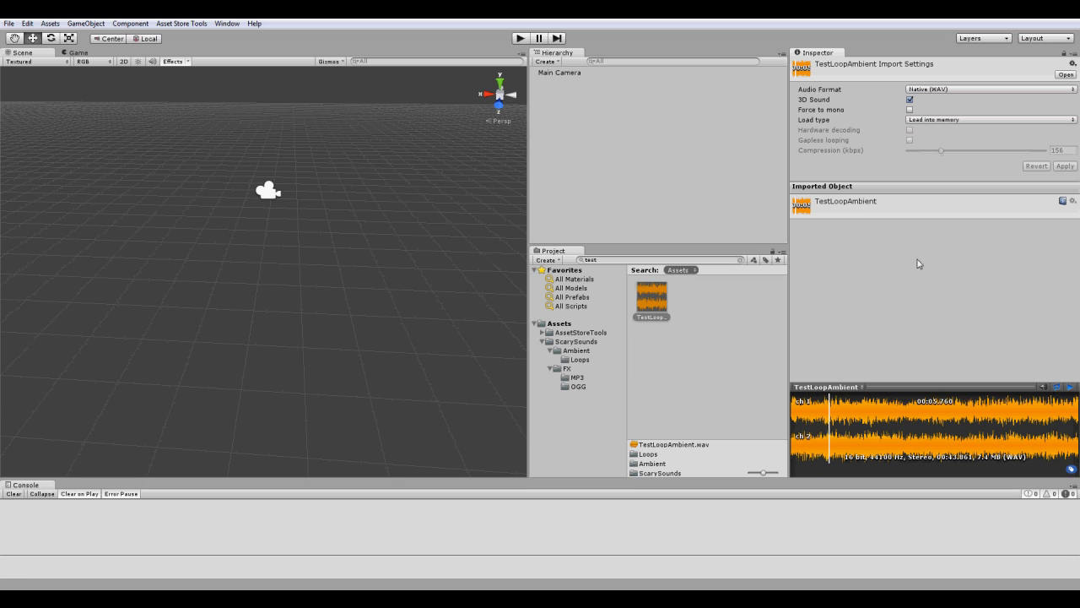
- Stop the audio preview, frame the Main Camera, and switch to a top-down view
left_click(1058, 388)
left_click_drag(315, 156, 589, 231)
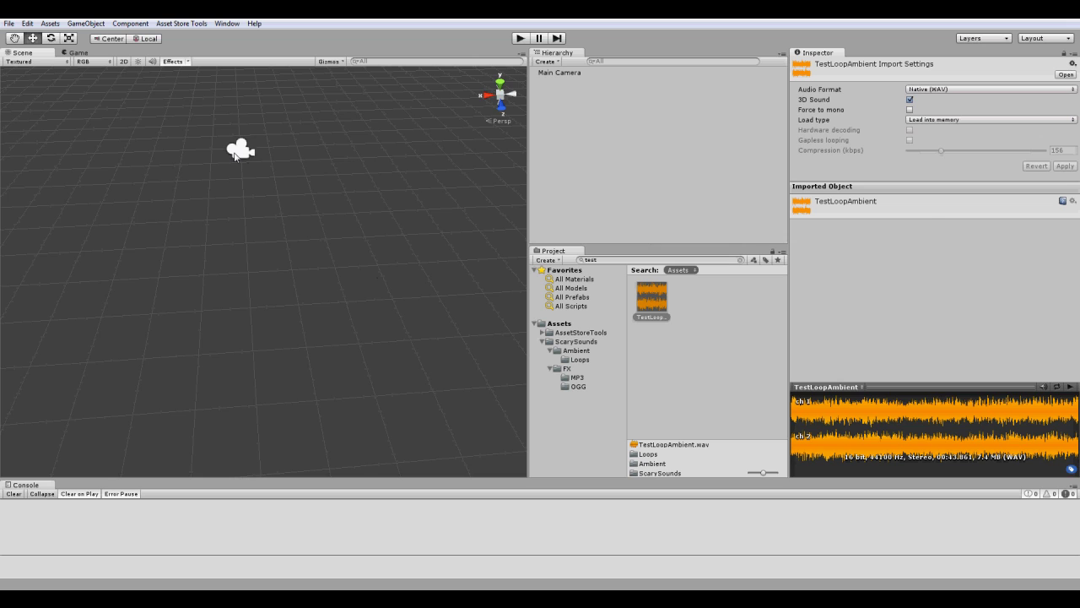
left_click(235, 156)
key("f")
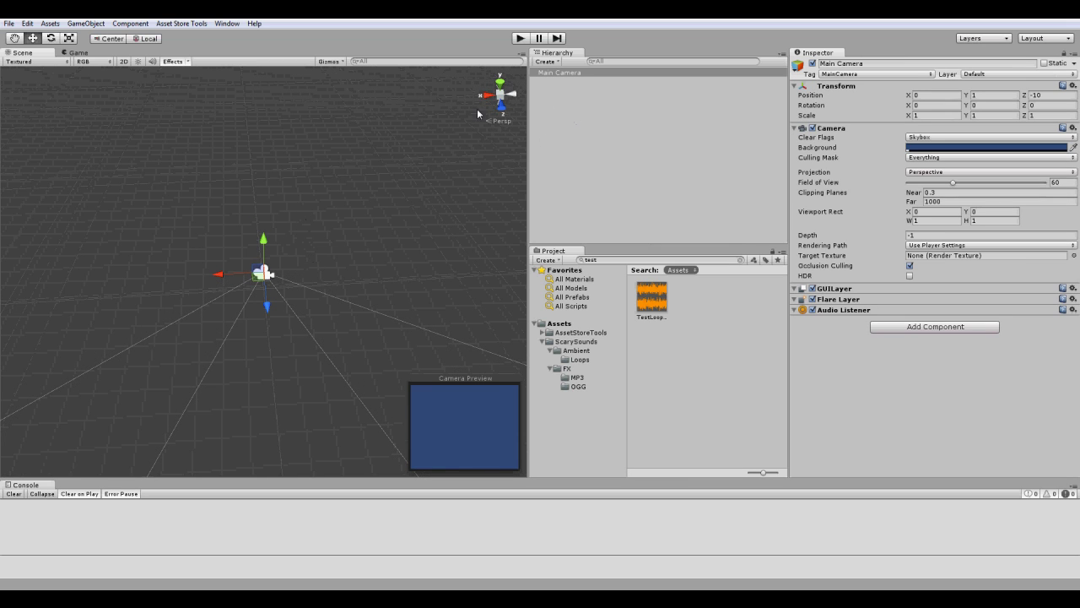
left_click(500, 84)
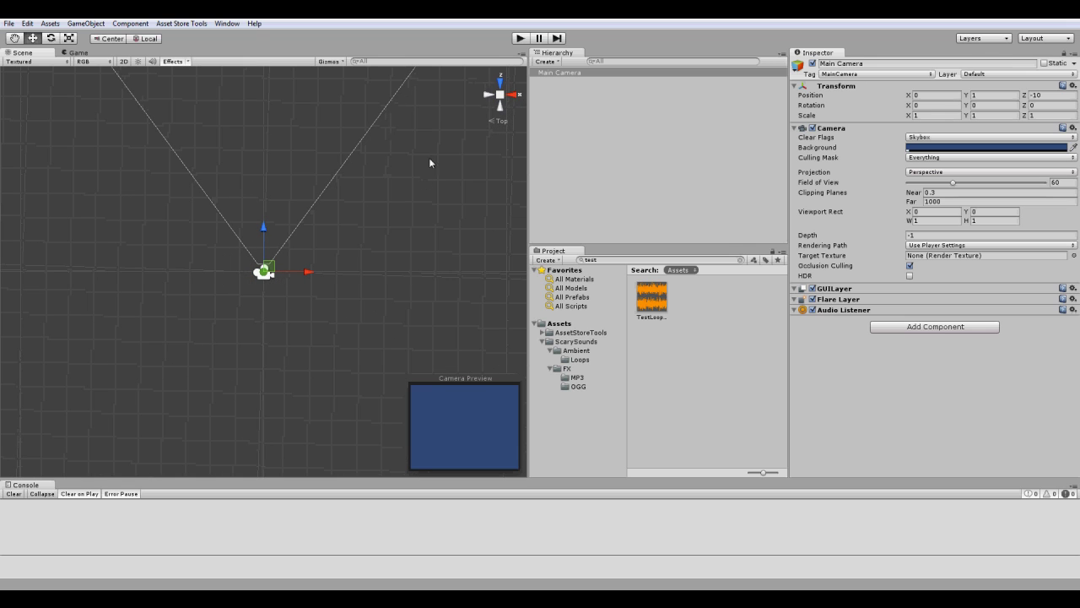
- Drop the TestLoopAmbient clip at the camera's position and frame the new TestLoopAmbient object
left_click_drag(654, 309, 269, 241)
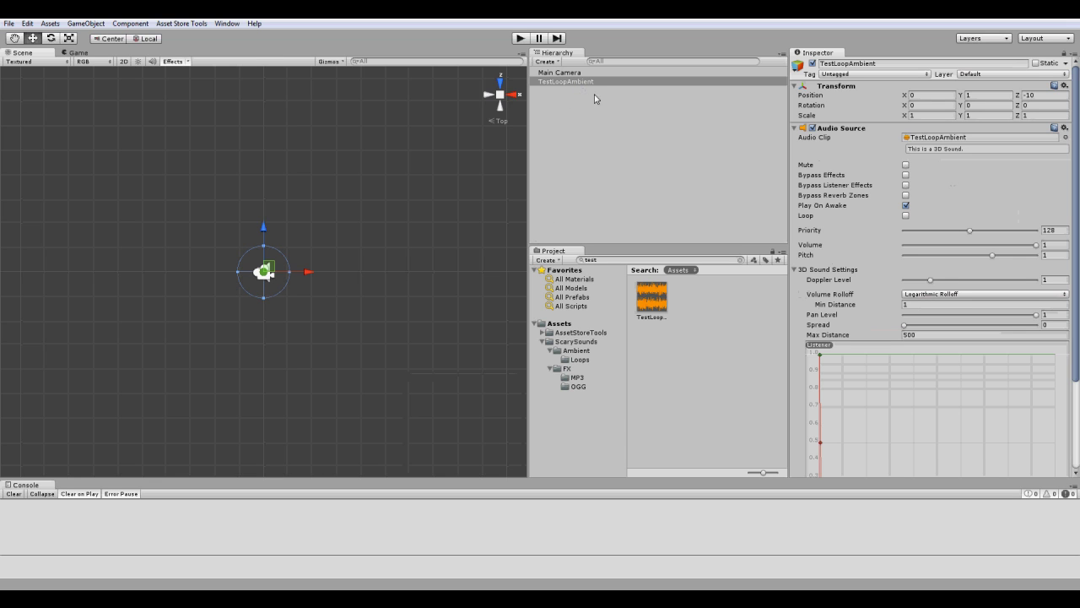
left_click_drag(365, 223, 313, 225)
key("f")
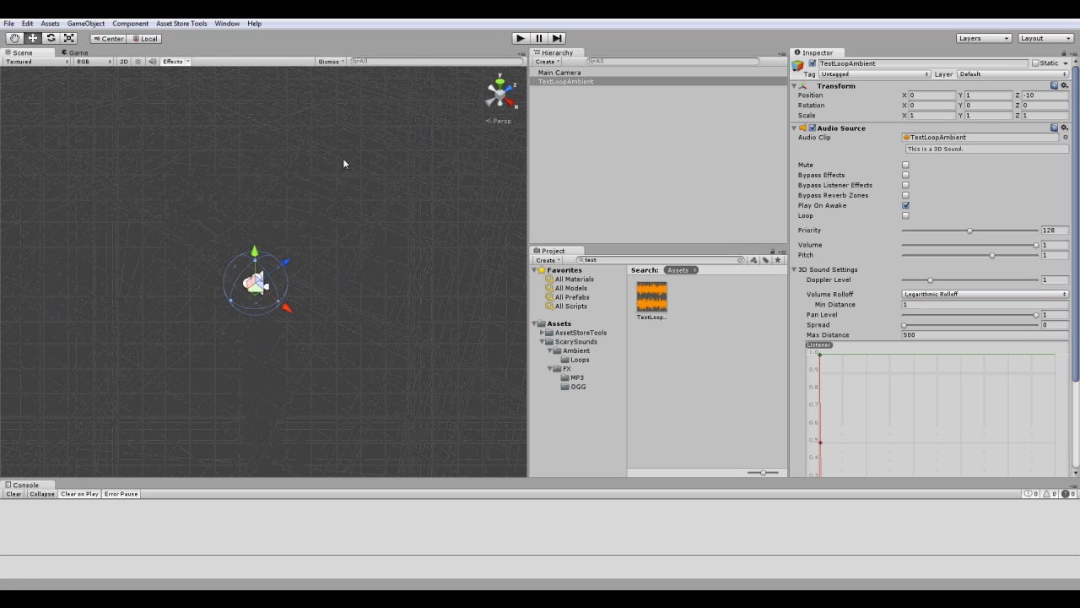
left_click(520, 39)
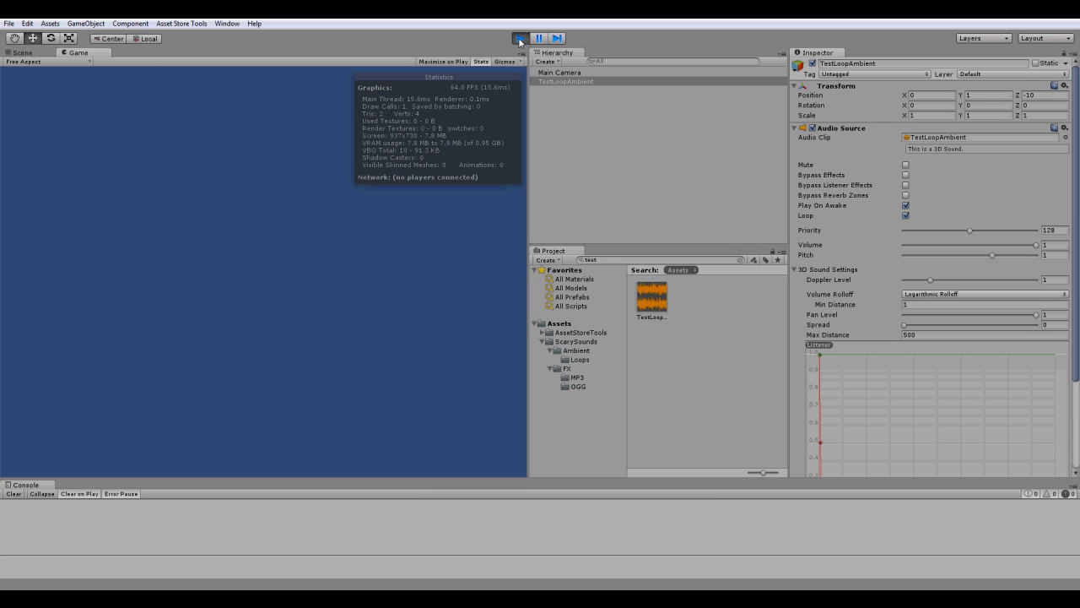
left_click(21, 52)
mouse_move(318, 250)
left_mouse_down()
mouse_move(379, 292)
mouse_move(290, 212)
mouse_move(379, 287)
mouse_move(455, 304)
mouse_move(313, 267)
left_mouse_up()
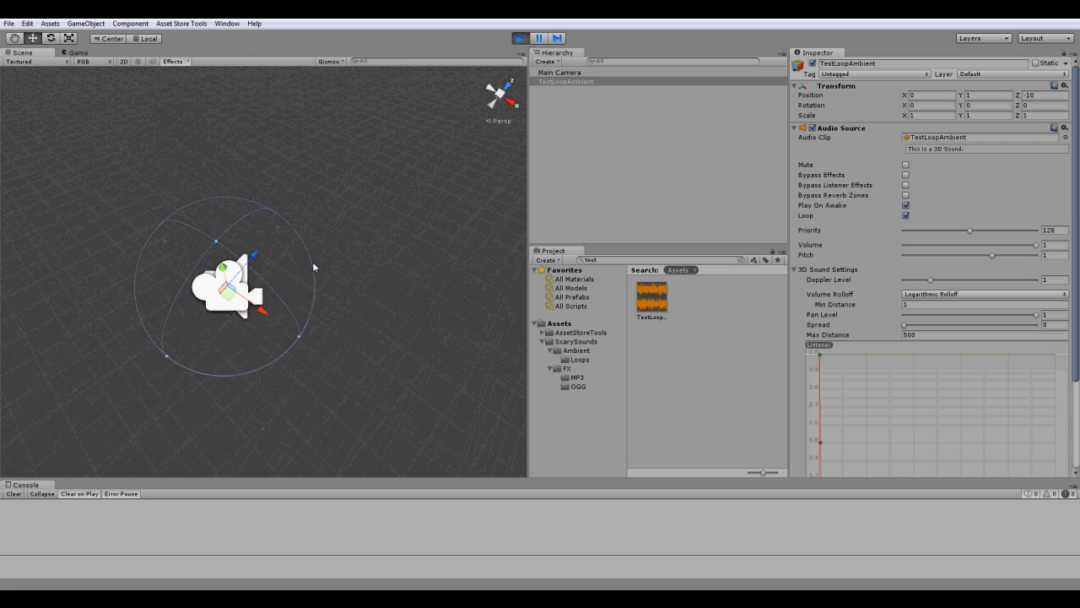
scroll(299, 267, "up", 3)
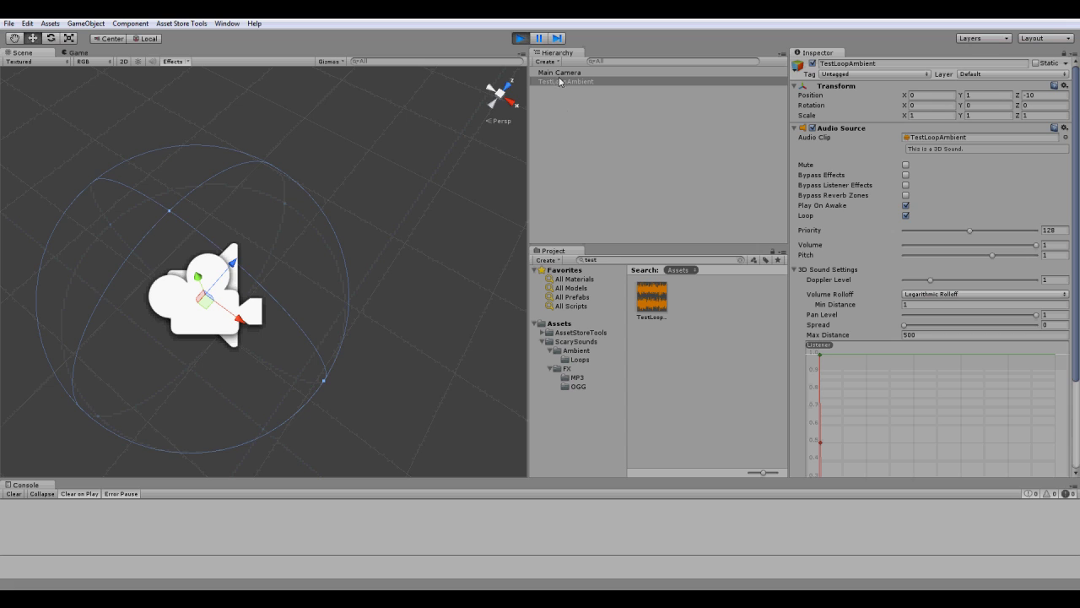
left_click(559, 73)
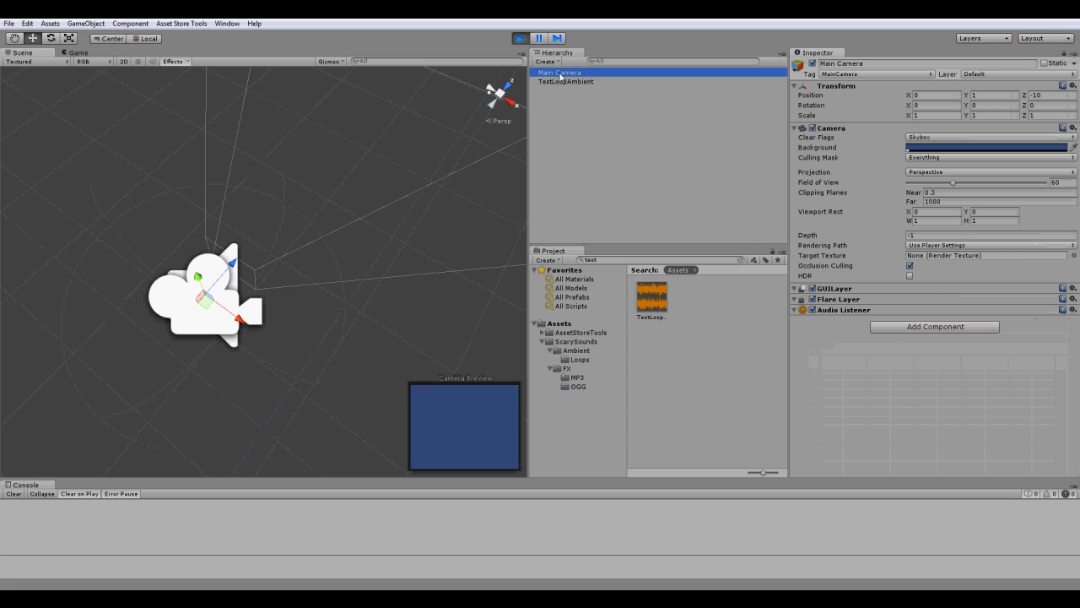
scroll(328, 257, "down", 5)
scroll(370, 266, "up", 8)
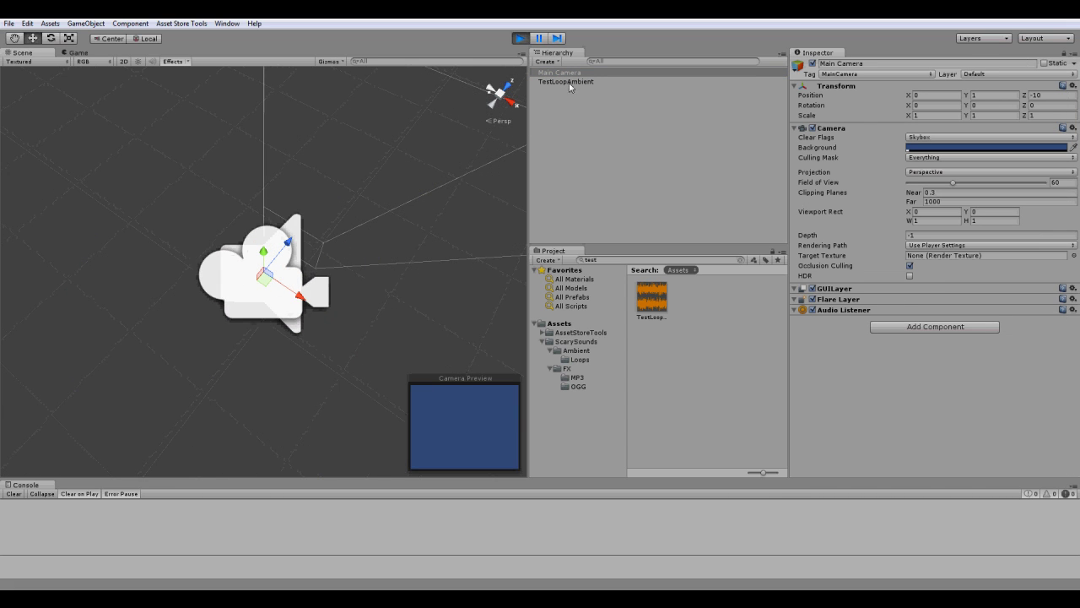
left_click(270, 273)
left_click_drag(348, 206, 354, 202)
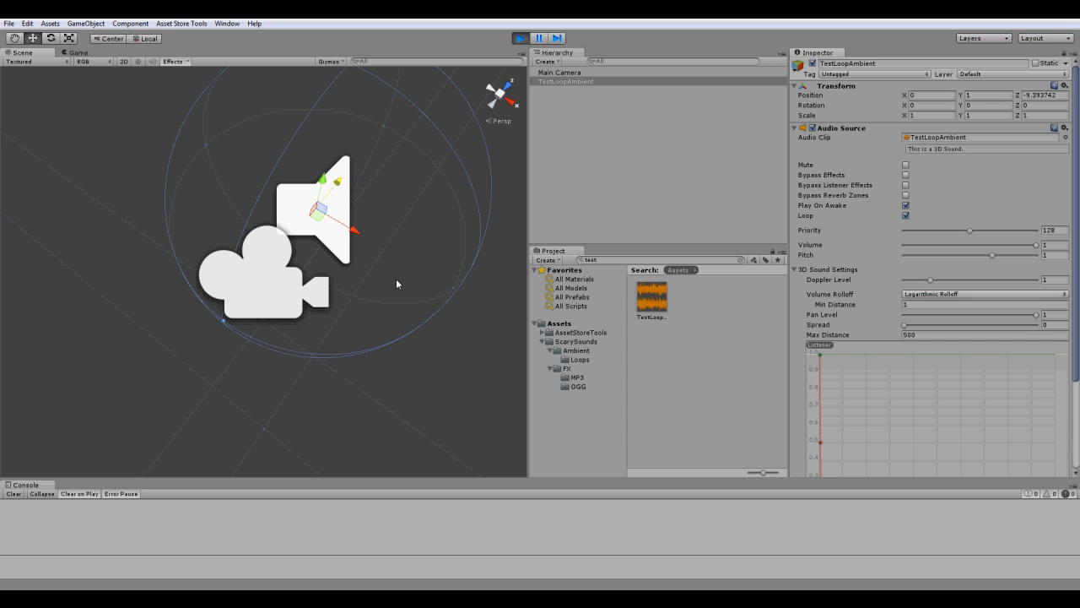
left_click_drag(396, 279, 401, 354)
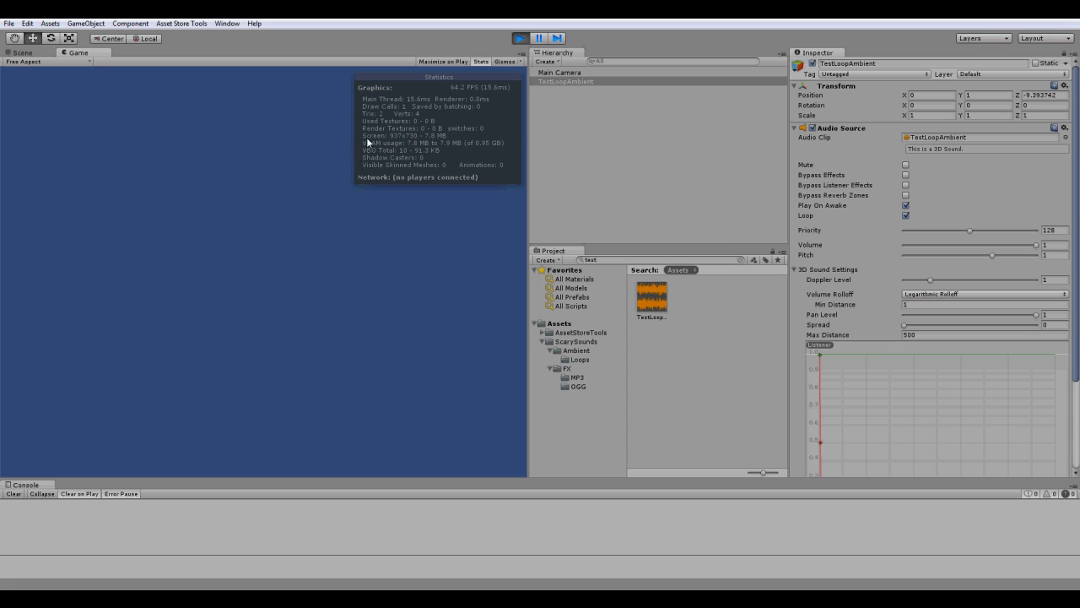
left_click(520, 39)
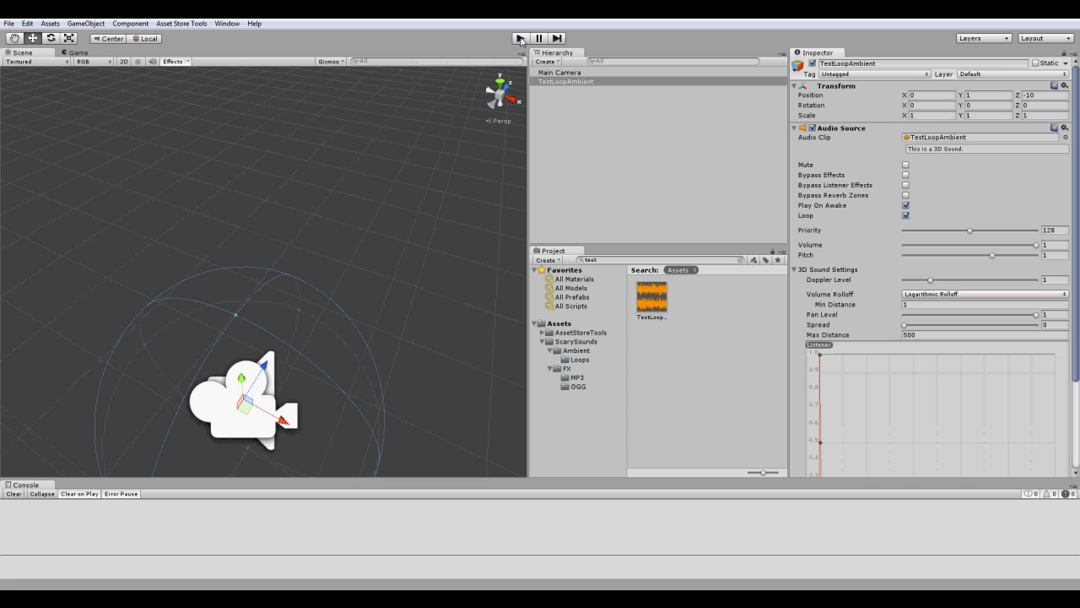